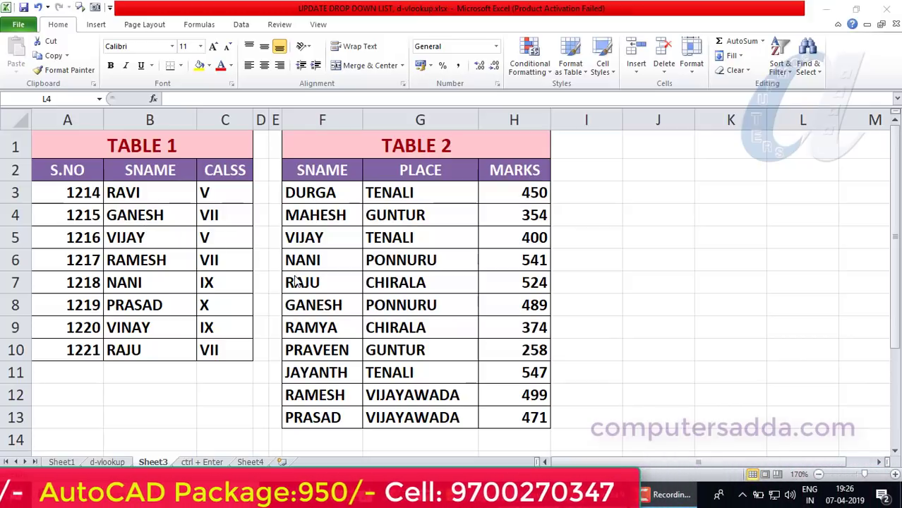
Open the d-vlookup sheet and inspect the formulas in the SNAME and MARKS result cells.
{"action": "left_click", "coordinate": [107, 462]}
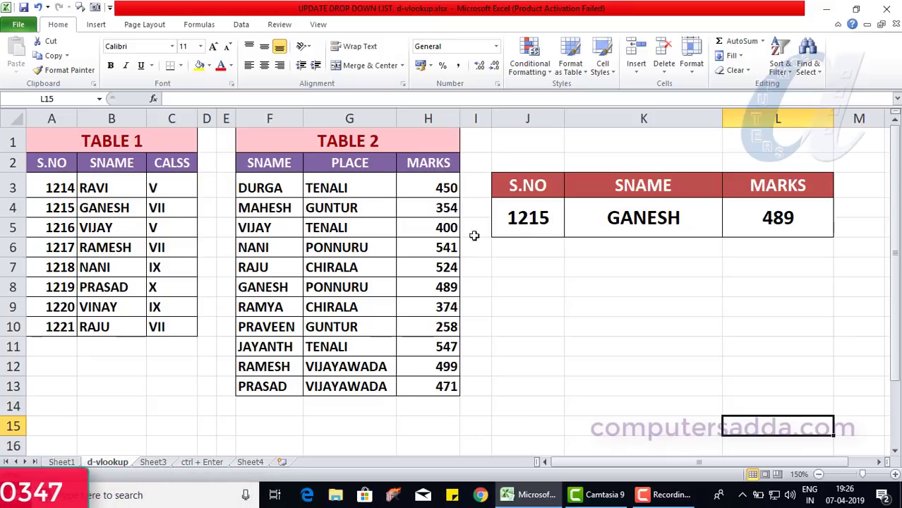
{"action": "left_click", "coordinate": [637, 218]}
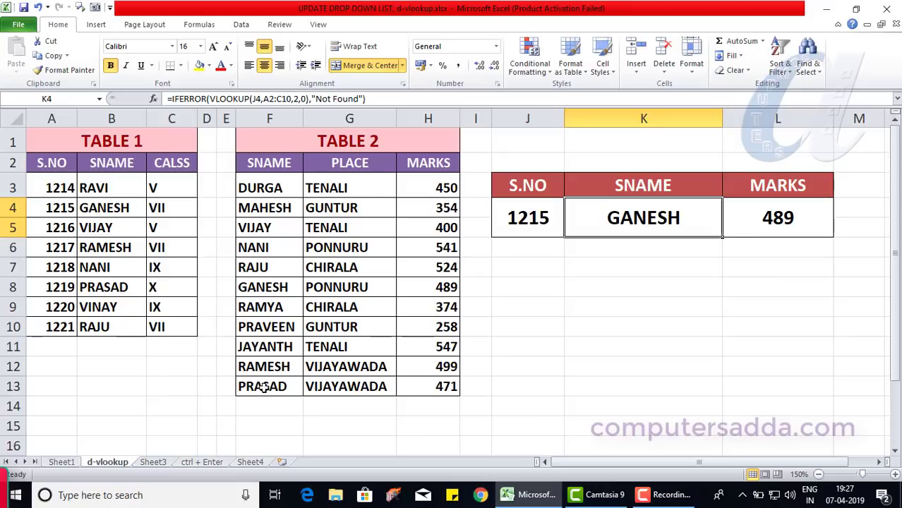
{"action": "left_click", "coordinate": [797, 218]}
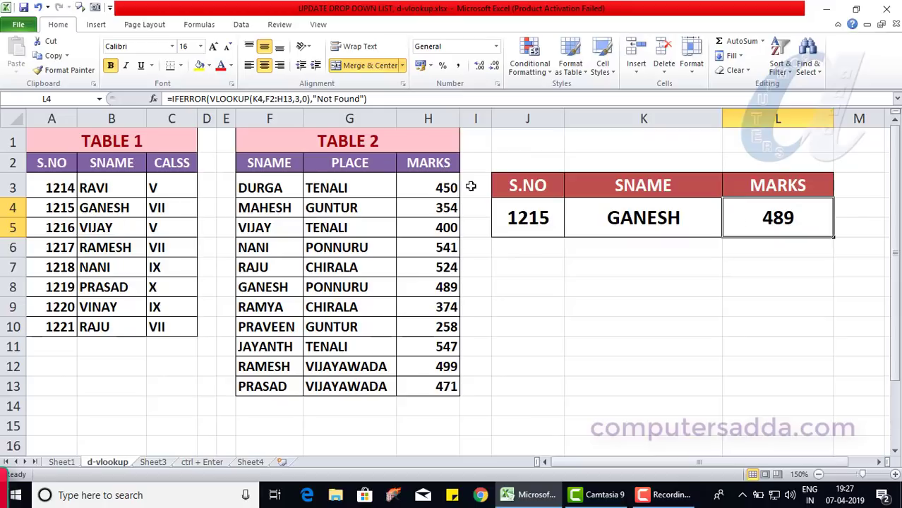
{"action": "left_click", "coordinate": [528, 220]}
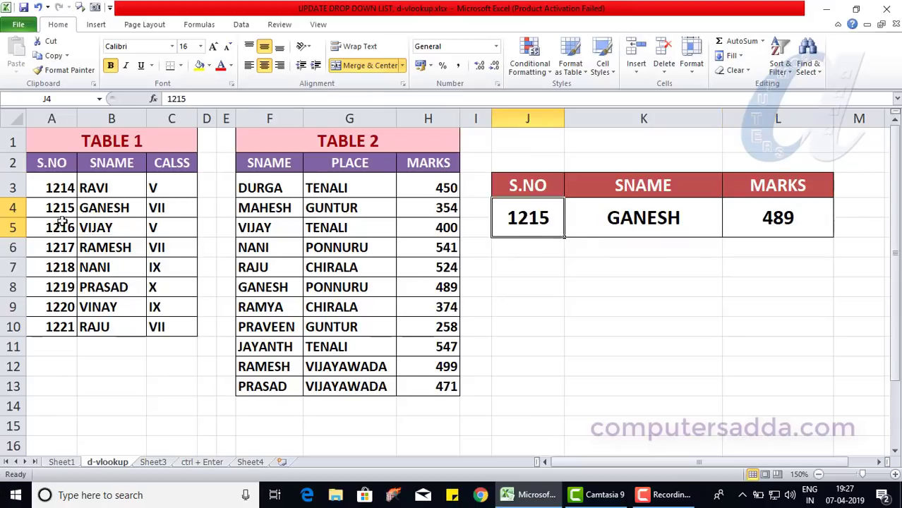
Examine the S.NO and SNAME ranges of Table 1 and the rows of Table 2 used by the lookups.
{"action": "left_click_drag", "start_coordinate": [62, 207], "coordinate": [117, 208]}
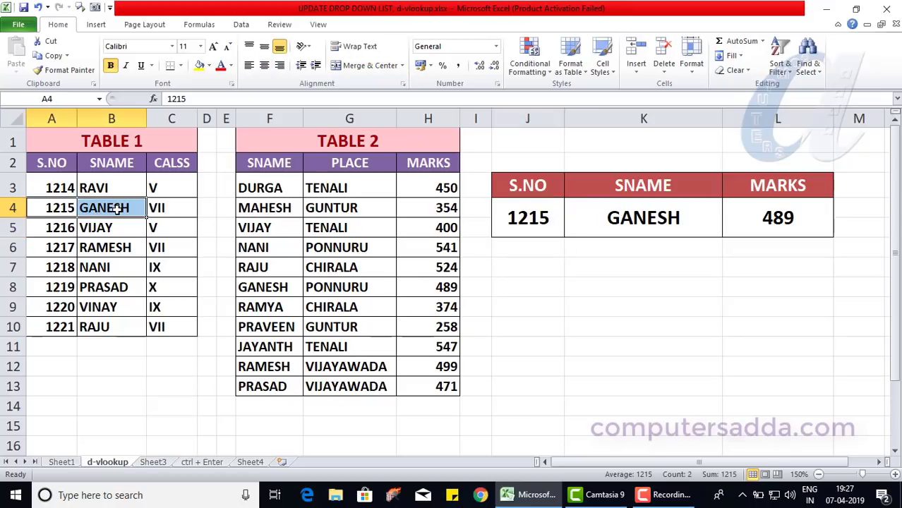
{"action": "left_click_drag", "start_coordinate": [261, 182], "coordinate": [261, 386]}
{"action": "left_click", "coordinate": [262, 286]}
{"action": "left_click_drag", "start_coordinate": [254, 287], "coordinate": [420, 291]}
{"action": "left_click", "coordinate": [753, 222]}
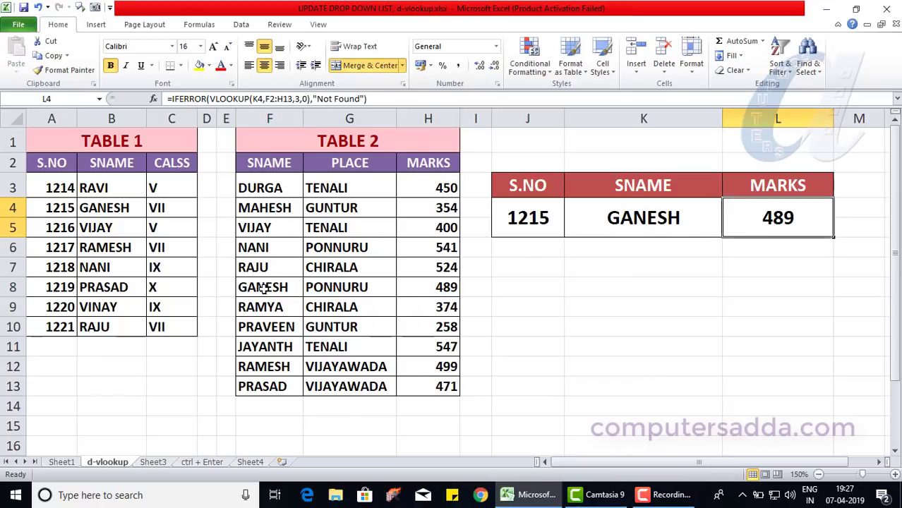
{"action": "left_click_drag", "start_coordinate": [46, 188], "coordinate": [50, 336]}
{"action": "left_click_drag", "start_coordinate": [114, 187], "coordinate": [110, 327]}
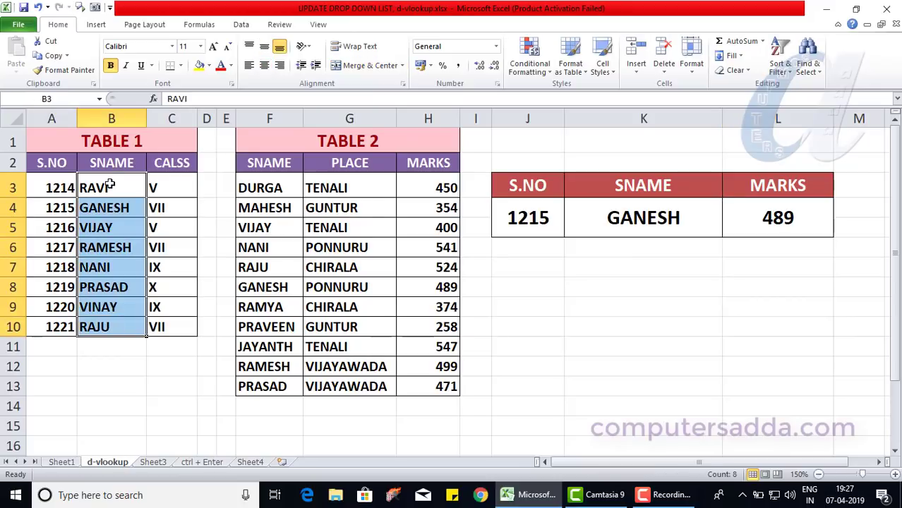
{"action": "left_click_drag", "start_coordinate": [244, 189], "coordinate": [429, 187]}
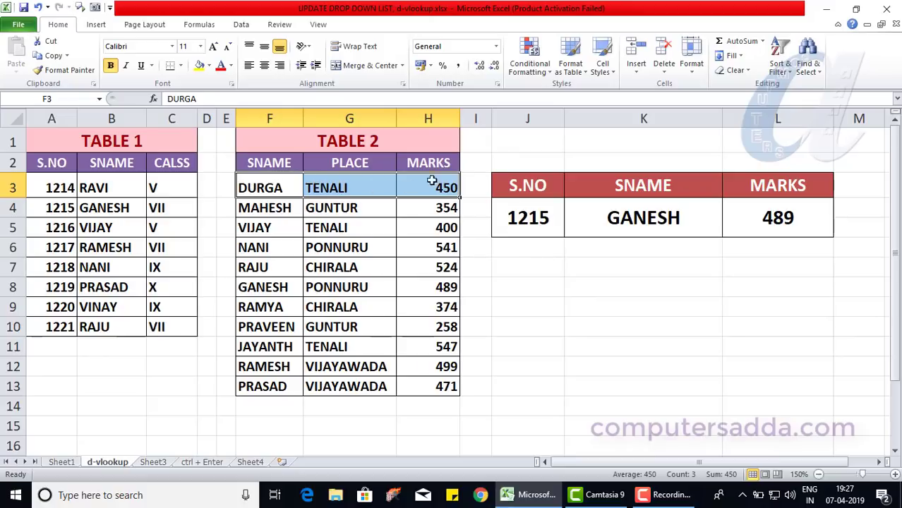
Enter 1214 as the S.NO lookup value in the result table.
{"action": "left_click", "coordinate": [773, 221]}
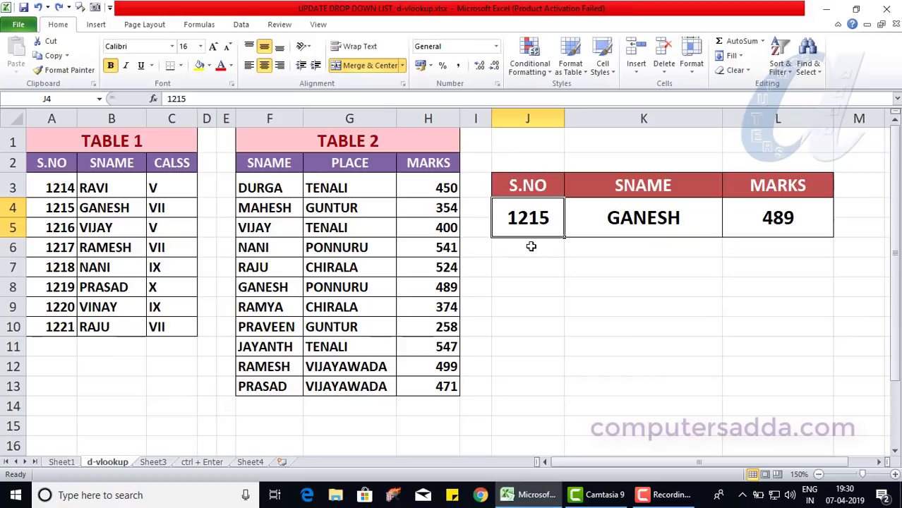
{"action": "type", "text": "1214"}
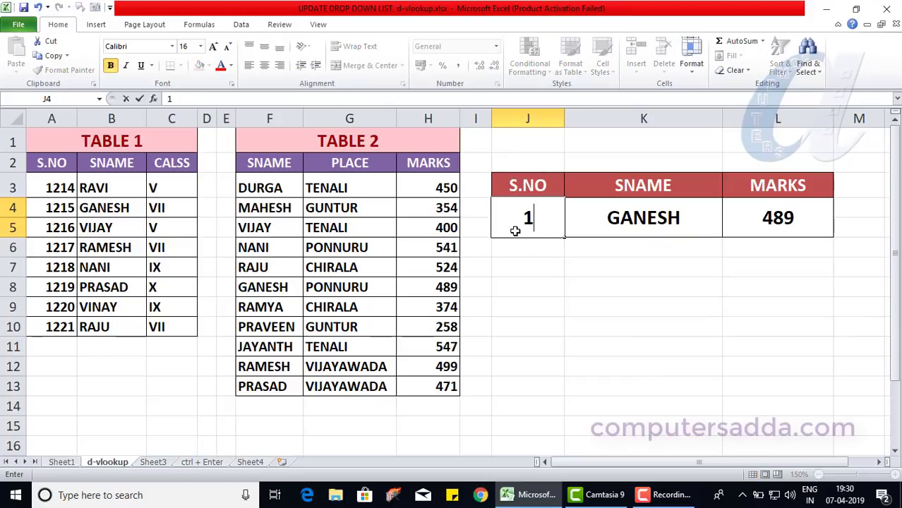
{"action": "left_click", "coordinate": [524, 271]}
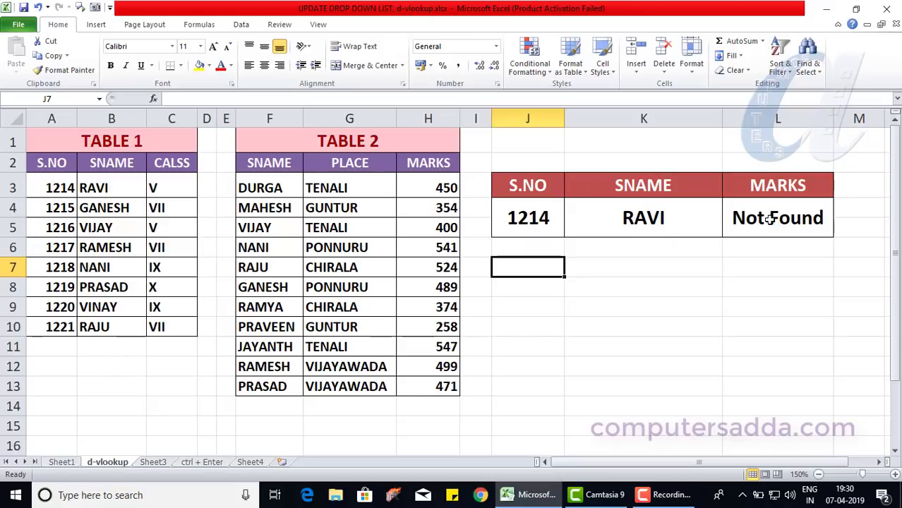
Set the S.NO lookup value to 1225.
{"action": "left_click", "coordinate": [521, 218]}
{"action": "left_click_drag", "start_coordinate": [54, 182], "coordinate": [45, 325]}
{"action": "left_click", "coordinate": [531, 218]}
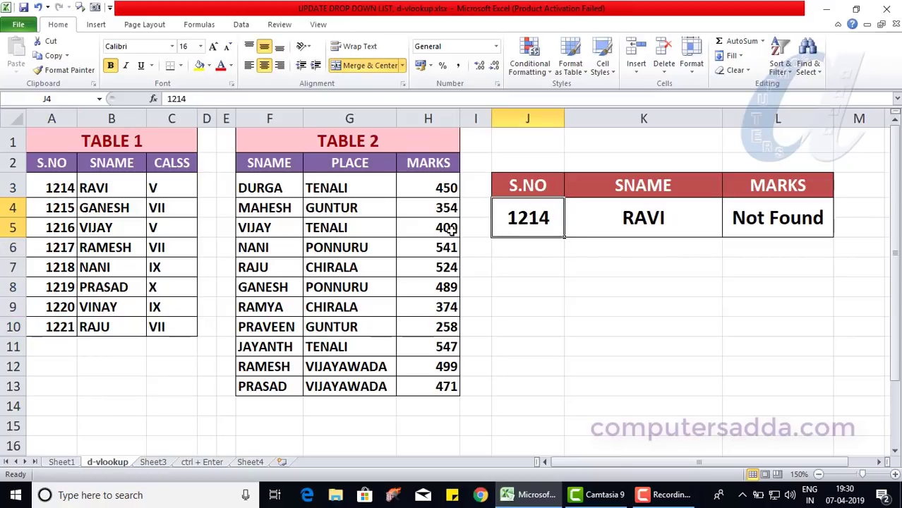
{"action": "type", "text": "1225"}
{"action": "left_click", "coordinate": [488, 285]}
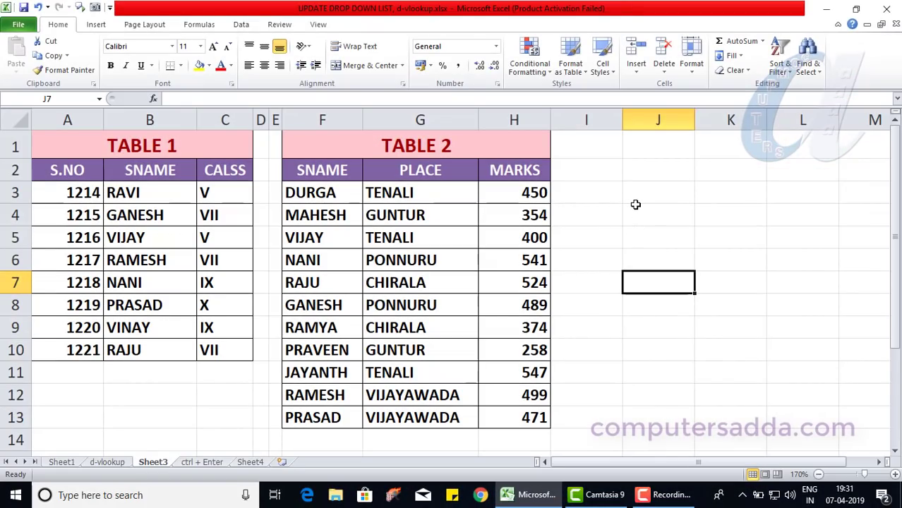
On Sheet3, enter the labels SNO, SNAME and MARKS down column J starting at J3.
{"action": "left_click_drag", "start_coordinate": [635, 201], "coordinate": [748, 354]}
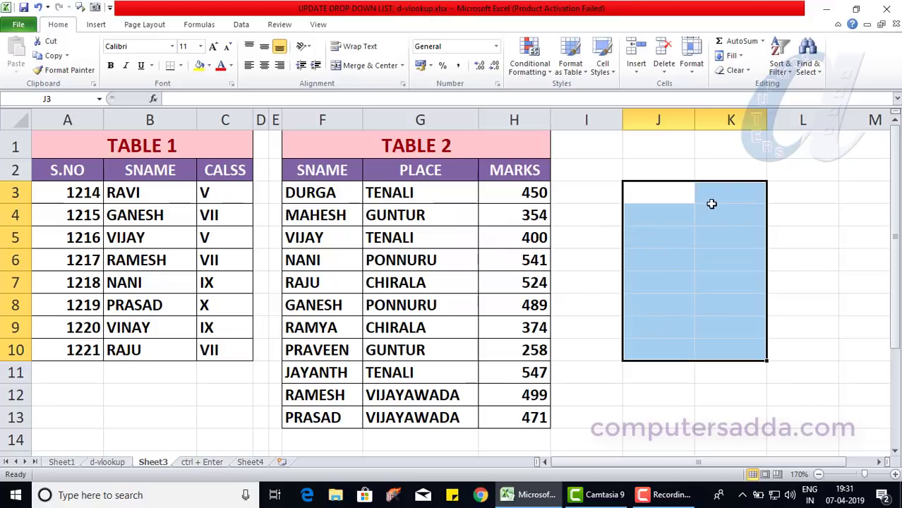
{"action": "left_click", "coordinate": [105, 462]}
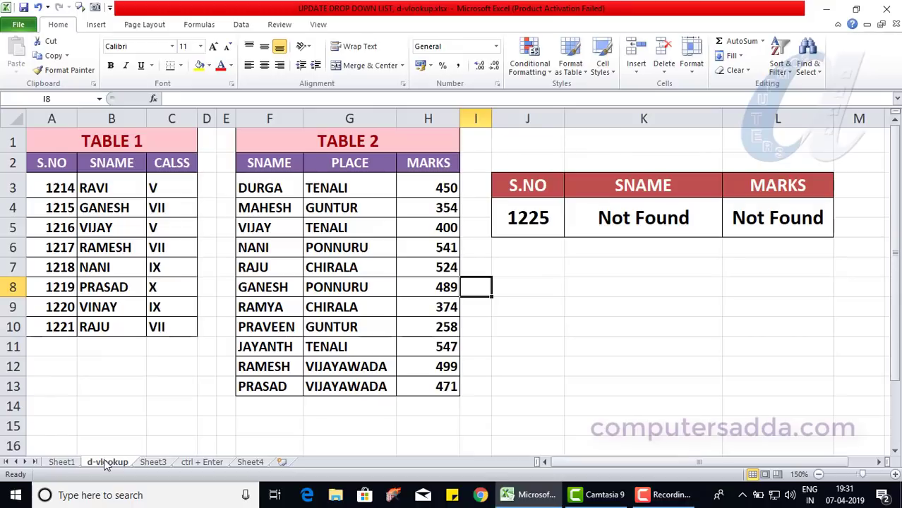
{"action": "left_click", "coordinate": [159, 465]}
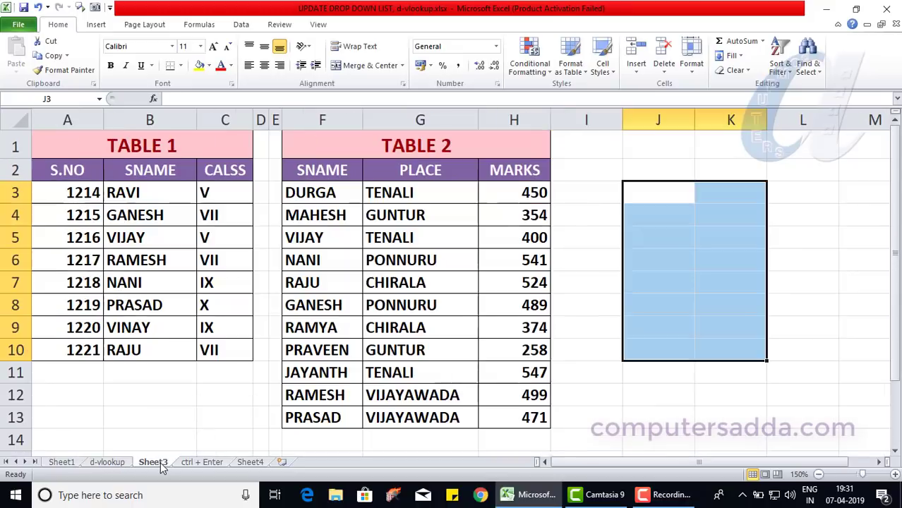
{"action": "left_click", "coordinate": [649, 204]}
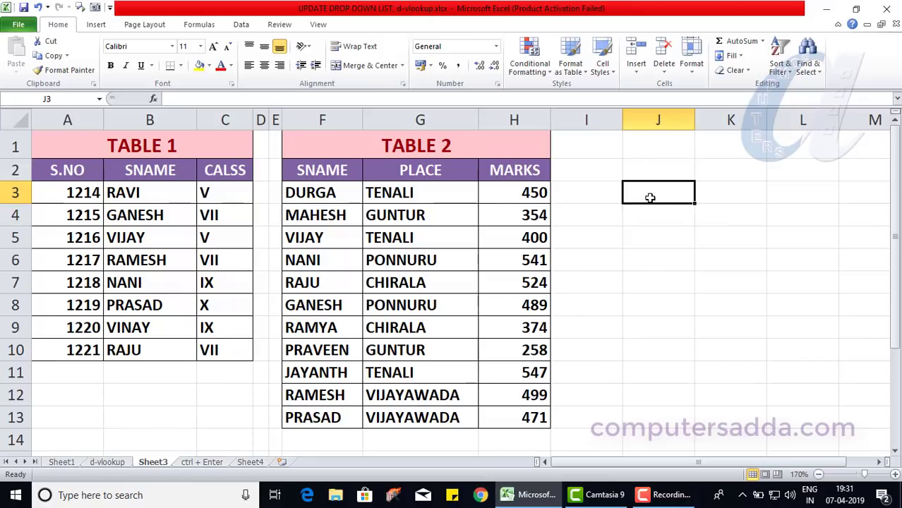
{"action": "type", "text": "SNO"}
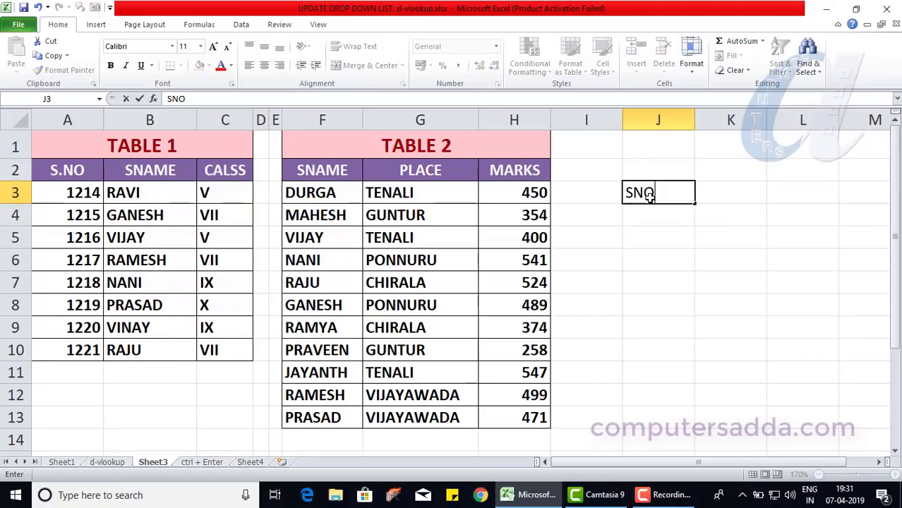
{"action": "key", "text": "Return"}
{"action": "type", "text": "SNAME"}
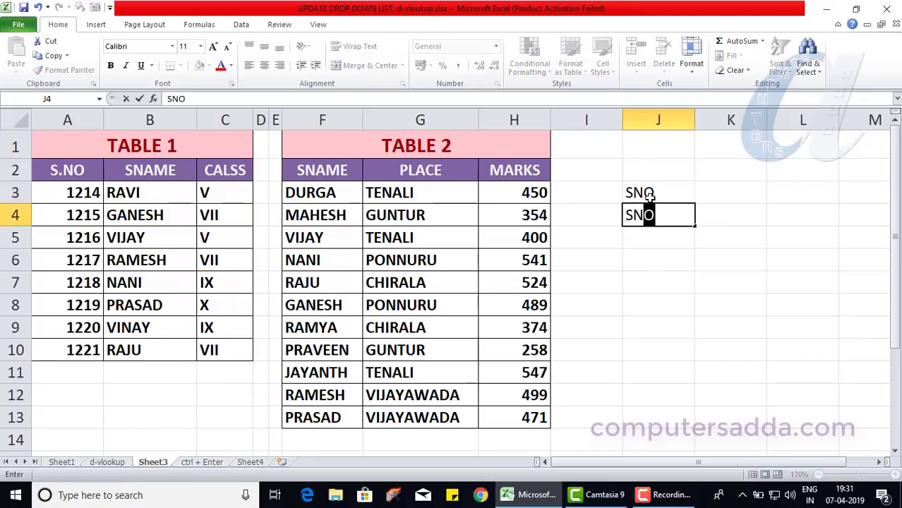
{"action": "key", "text": "Return"}
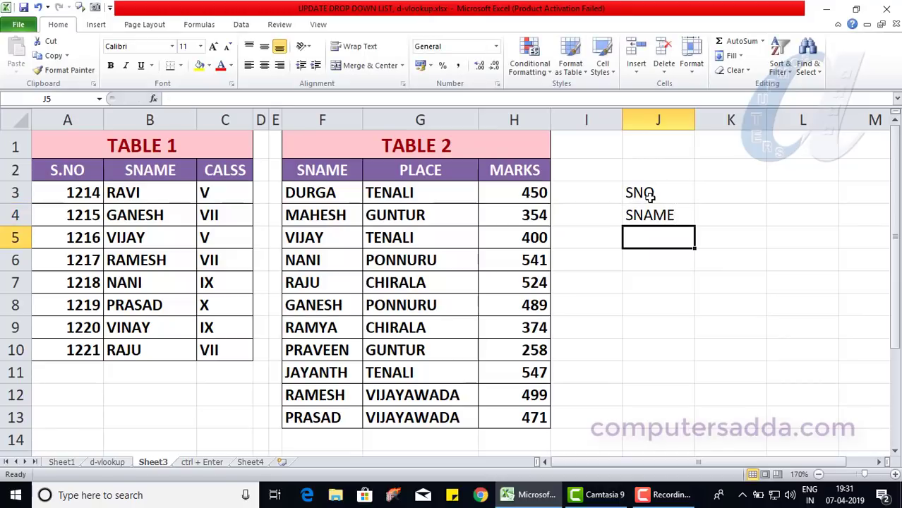
{"action": "type", "text": "MARKS"}
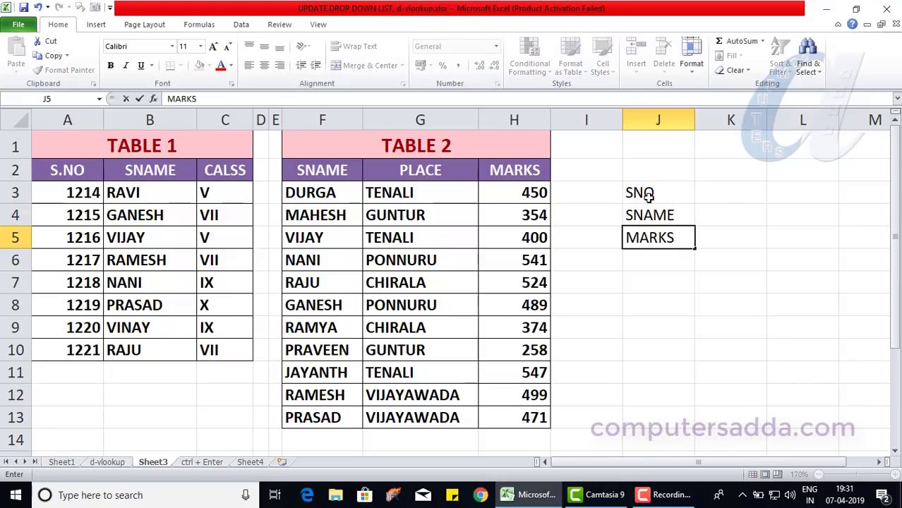
Resize the columns, narrowing column I and widening columns J and K.
{"action": "left_click", "coordinate": [705, 120]}
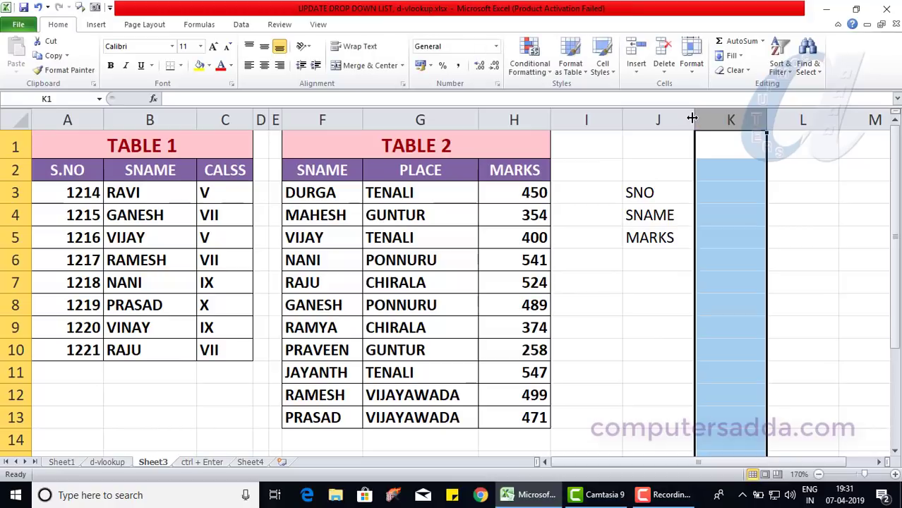
{"action": "left_click_drag", "start_coordinate": [692, 118], "coordinate": [706, 120]}
{"action": "left_click_drag", "start_coordinate": [623, 120], "coordinate": [585, 121]}
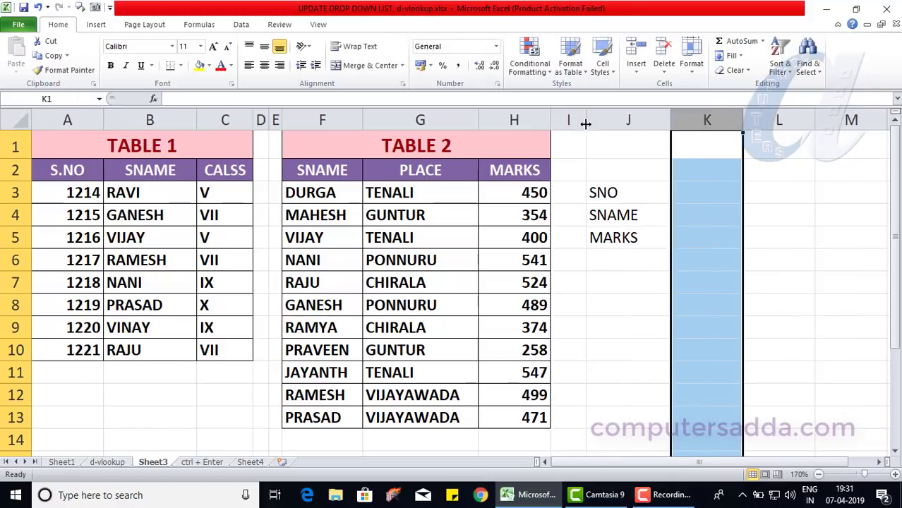
{"action": "left_click_drag", "start_coordinate": [742, 120], "coordinate": [798, 120]}
Apply all borders and bold formatting to the lookup box J3:K5.
{"action": "left_click_drag", "start_coordinate": [619, 195], "coordinate": [734, 232]}
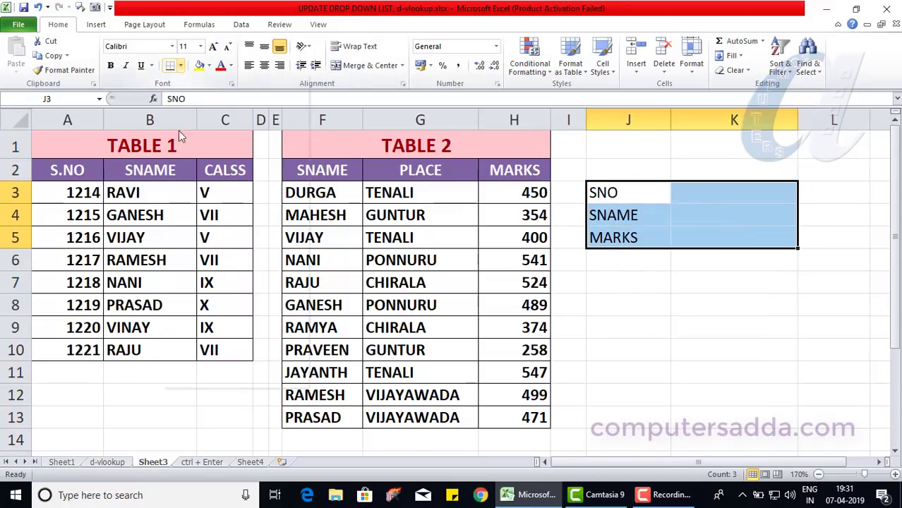
{"action": "left_click", "coordinate": [180, 65]}
{"action": "left_click", "coordinate": [178, 174]}
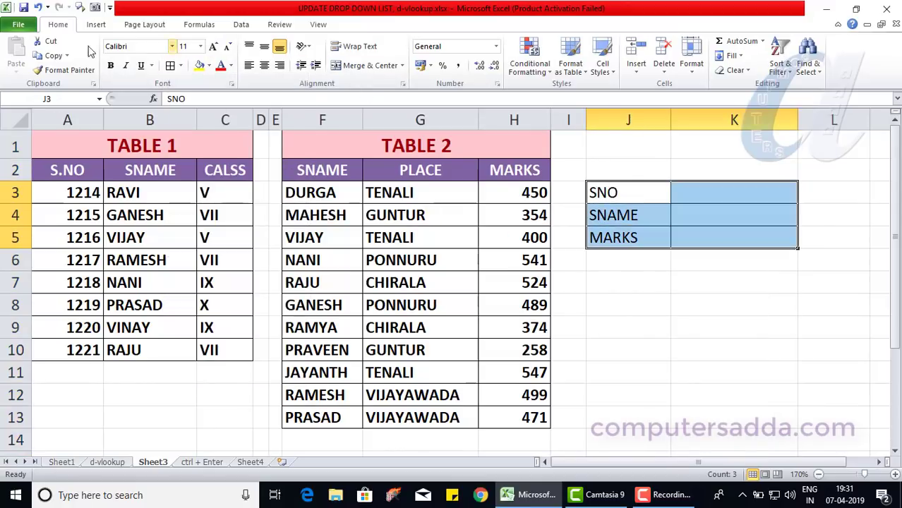
{"action": "left_click", "coordinate": [110, 65]}
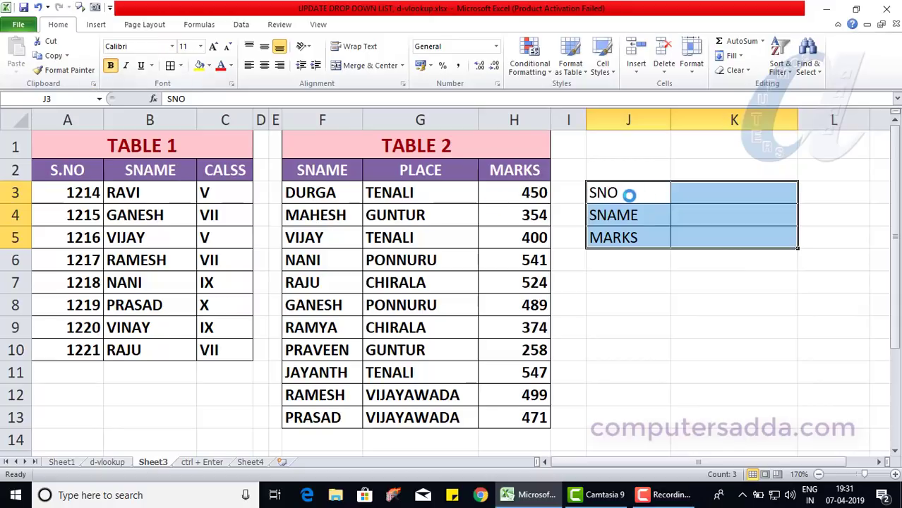
Apply the Accent6 cell style to the labels in J3:J5 and make them bold.
{"action": "left_click_drag", "start_coordinate": [628, 200], "coordinate": [628, 238]}
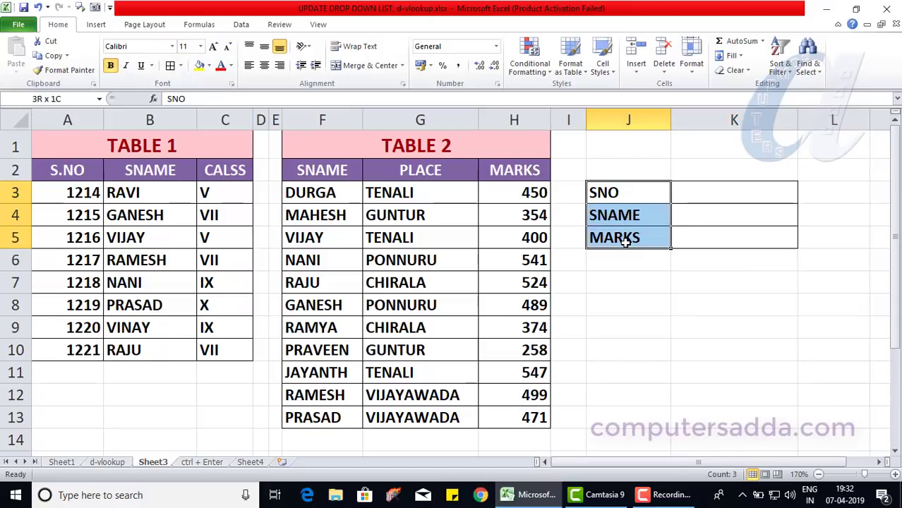
{"action": "left_click", "coordinate": [602, 67]}
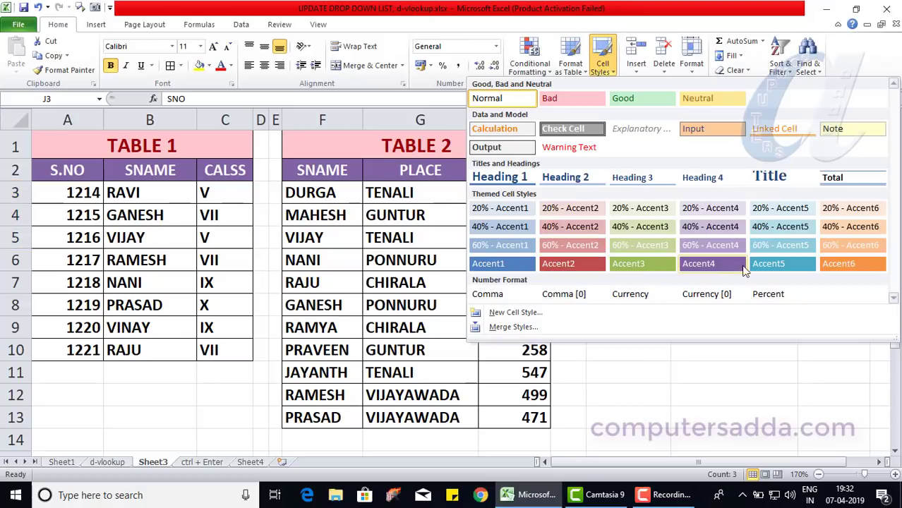
{"action": "left_click", "coordinate": [834, 265]}
{"action": "left_click", "coordinate": [111, 67]}
{"action": "left_click", "coordinate": [708, 195]}
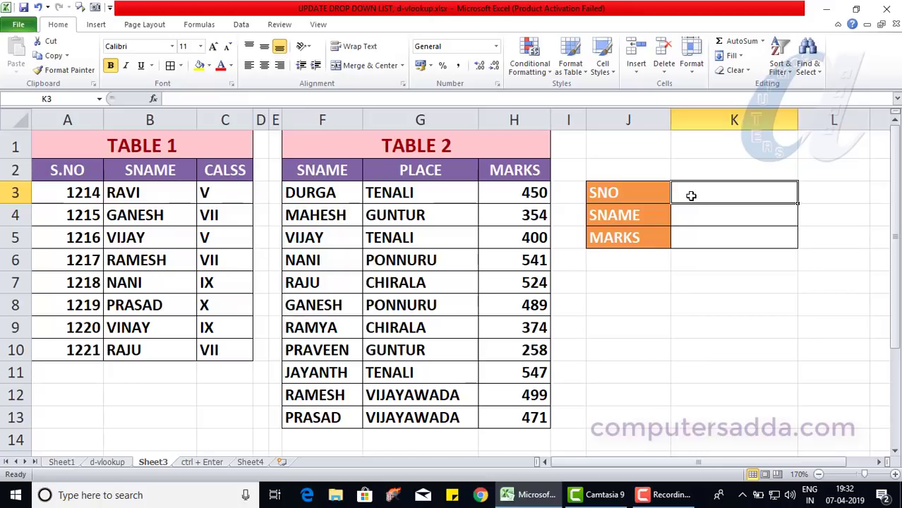
{"action": "left_click", "coordinate": [694, 214]}
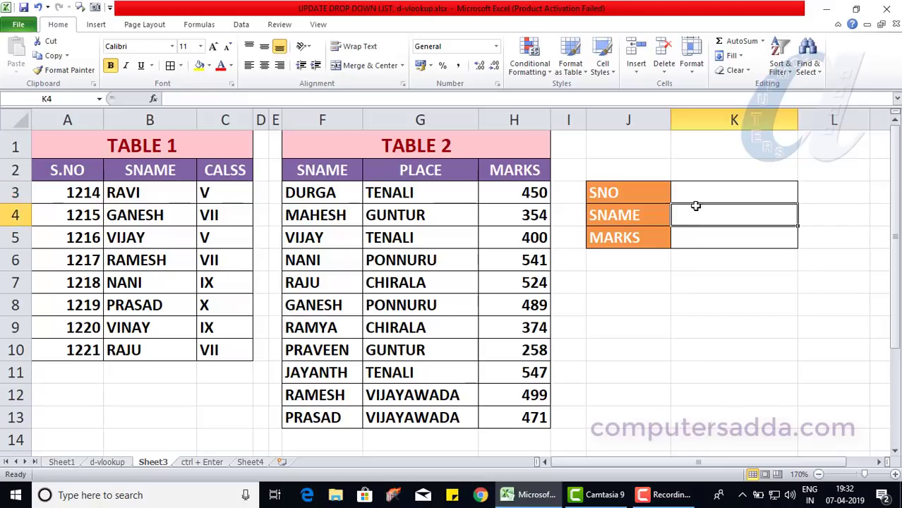
{"action": "left_click", "coordinate": [698, 193]}
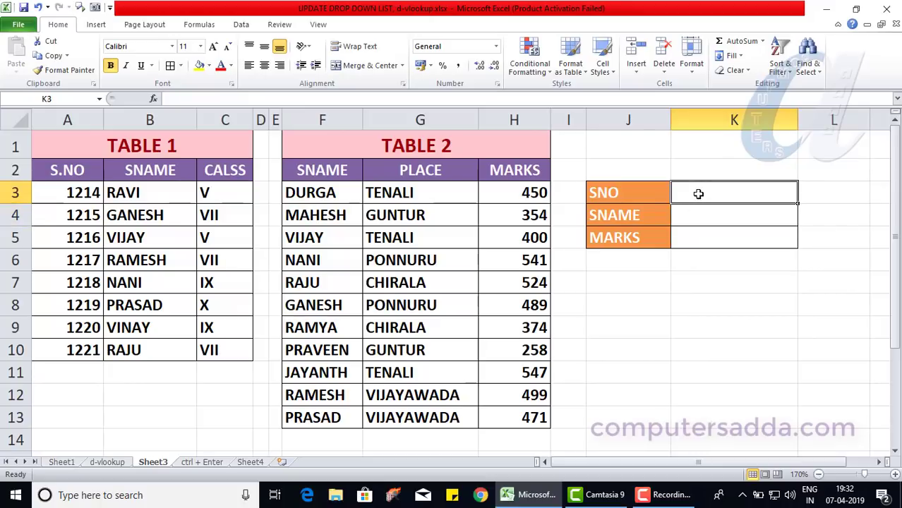
{"action": "left_click", "coordinate": [691, 215]}
{"action": "left_click", "coordinate": [692, 235]}
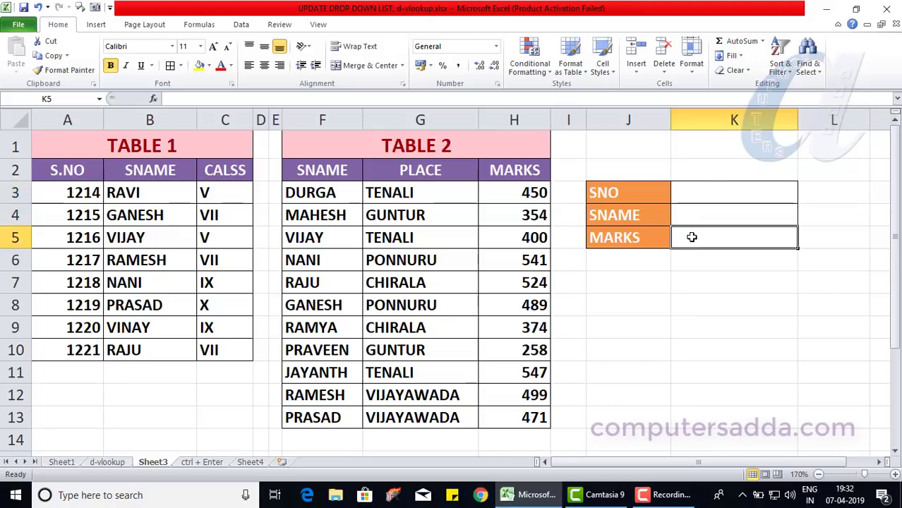
Enter =VLOOKUP(K3,A2:C10,2,0) in K4 to fetch the student name from Table 1 with an exact match.
{"action": "left_click", "coordinate": [696, 213]}
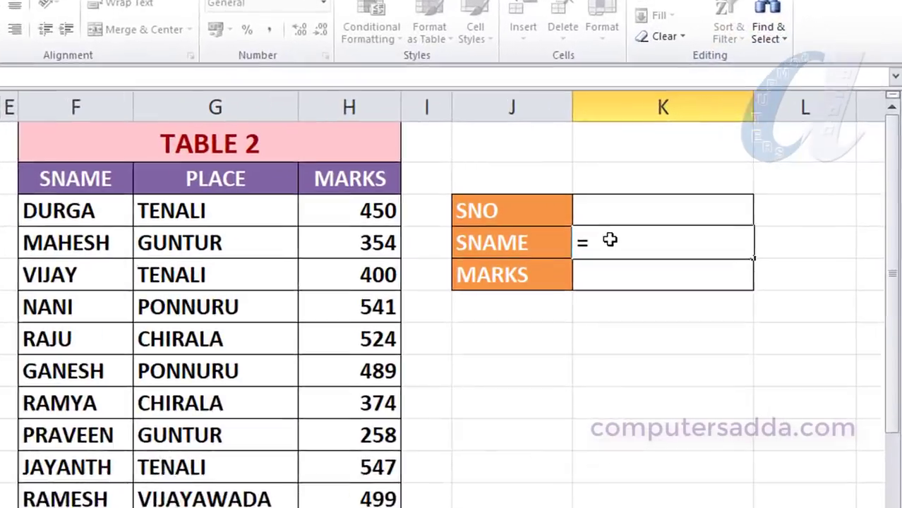
{"action": "type", "text": "VLOO"}
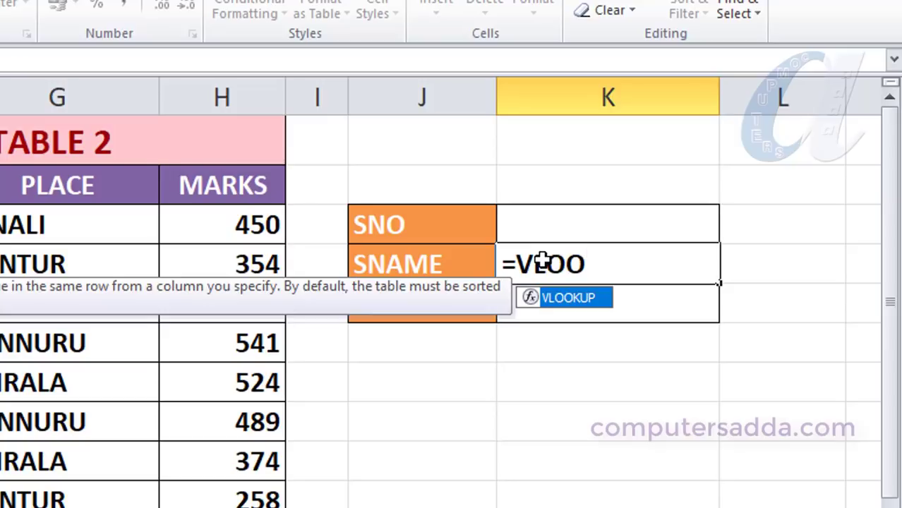
{"action": "type", "text": "KUP("}
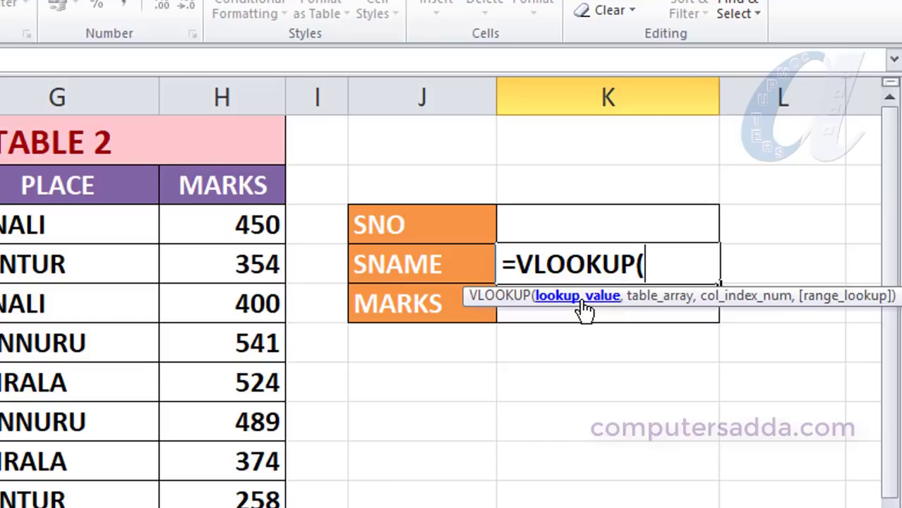
{"action": "left_click", "coordinate": [567, 222]}
{"action": "type", "text": ","}
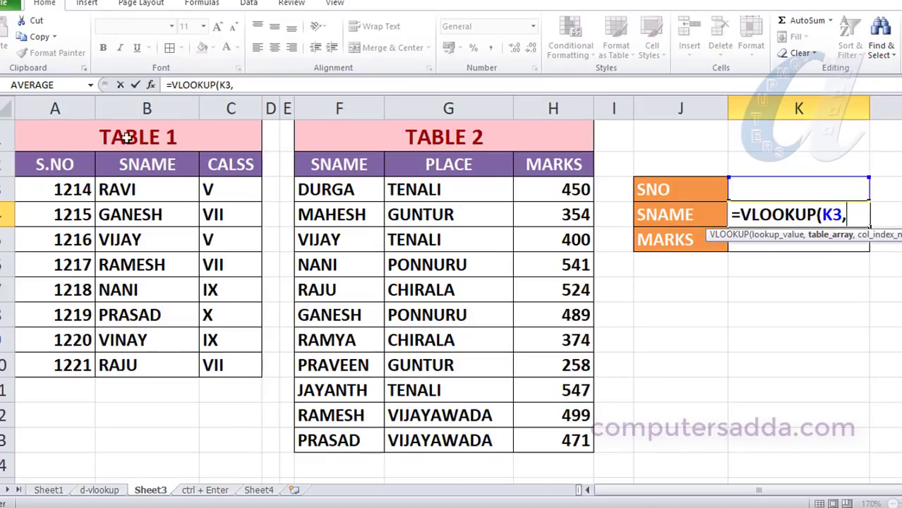
{"action": "left_click_drag", "start_coordinate": [35, 165], "coordinate": [221, 366]}
{"action": "type", "text": ","}
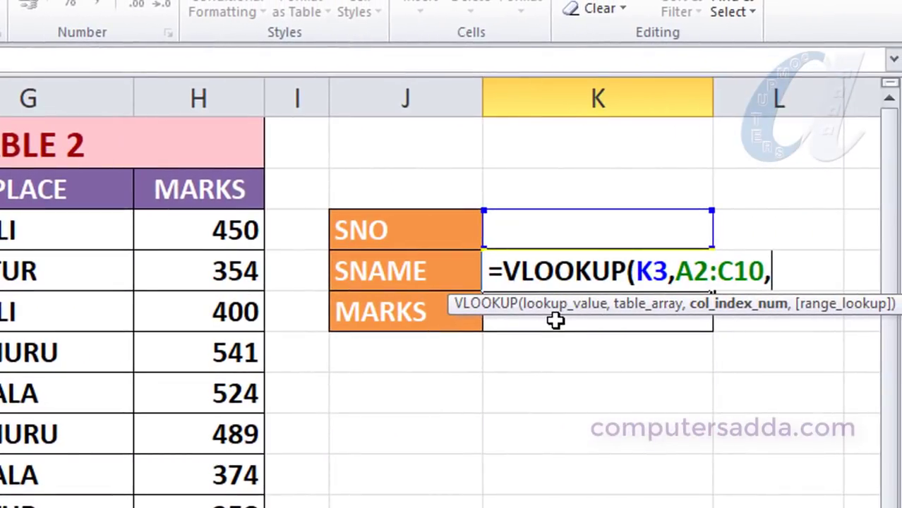
{"action": "type", "text": "2"}
{"action": "type", "text": ",0"}
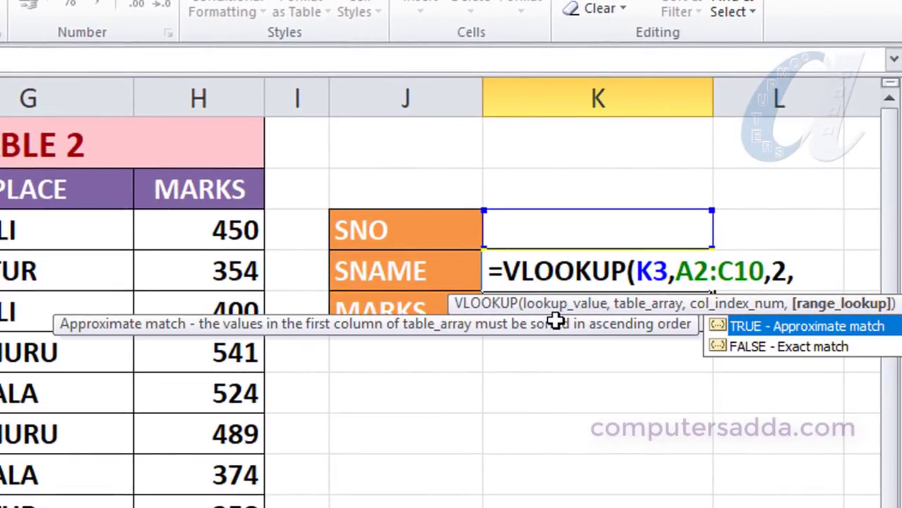
{"action": "type", "text": ")"}
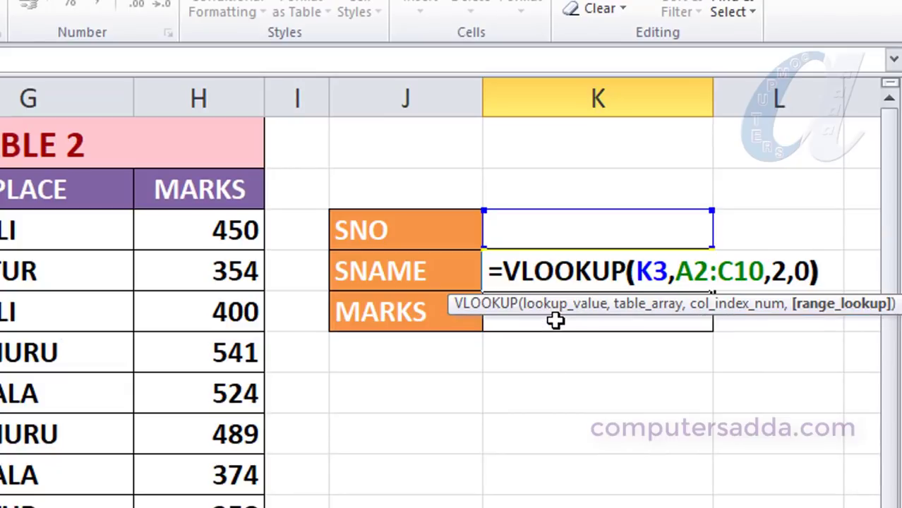
{"action": "key", "text": "Return"}
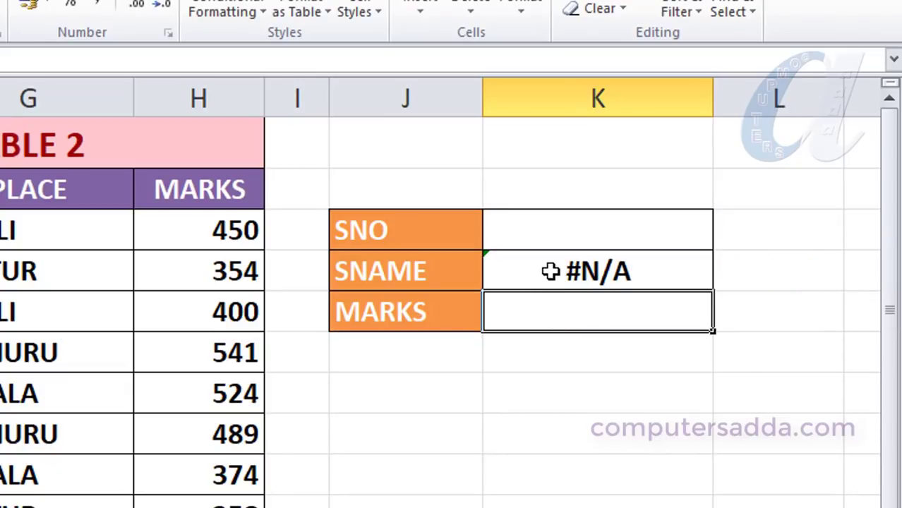
Enter 1216 as the S.NO in K3.
{"action": "left_click", "coordinate": [550, 270]}
{"action": "left_click", "coordinate": [506, 229]}
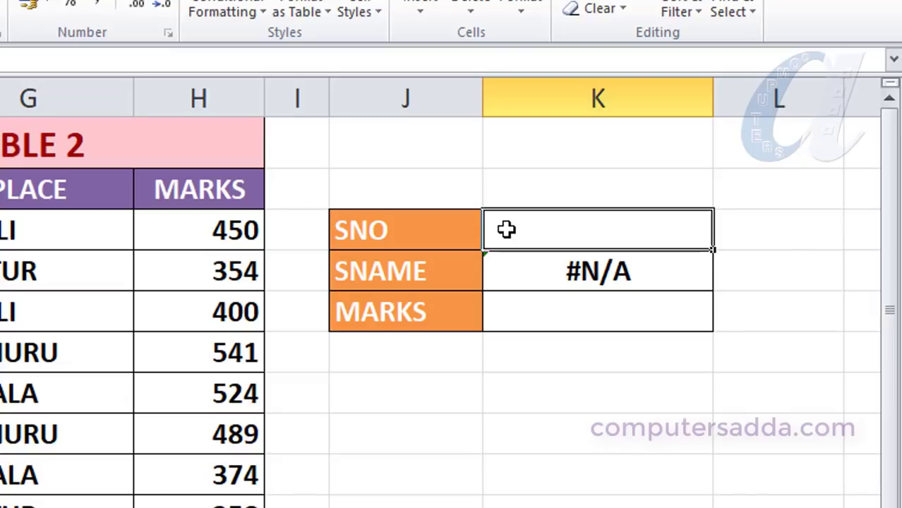
{"action": "left_click", "coordinate": [546, 275]}
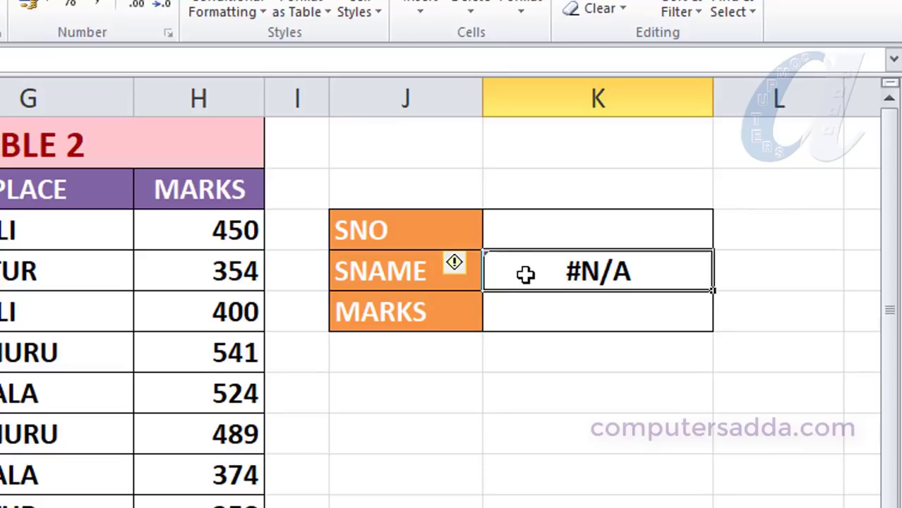
{"action": "left_click", "coordinate": [543, 236]}
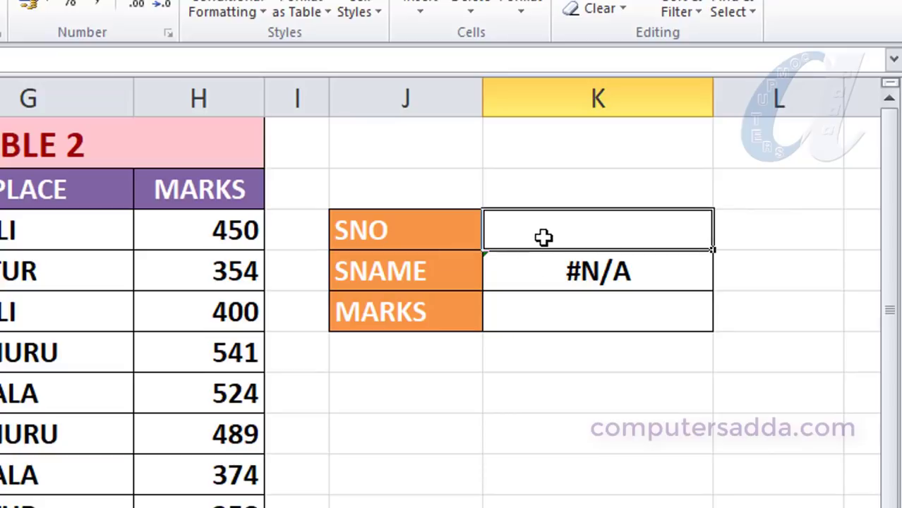
{"action": "type", "text": "1216"}
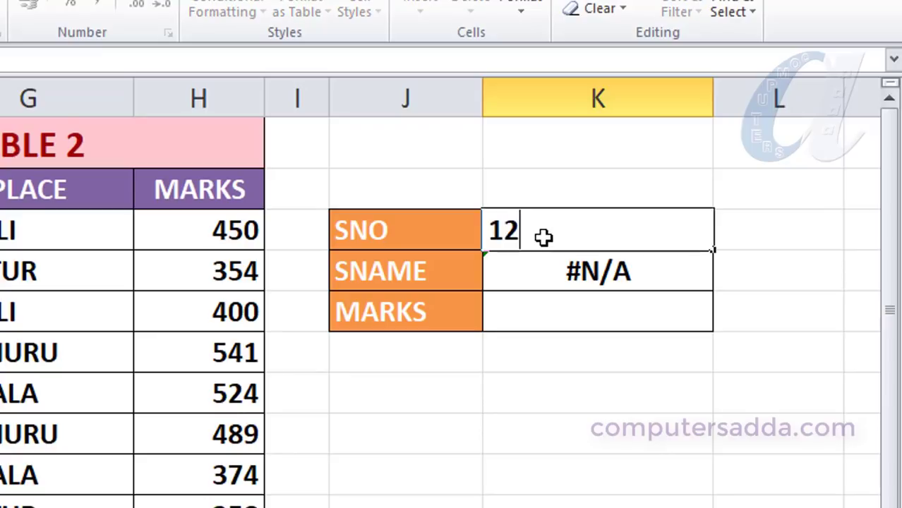
{"action": "left_click", "coordinate": [547, 364]}
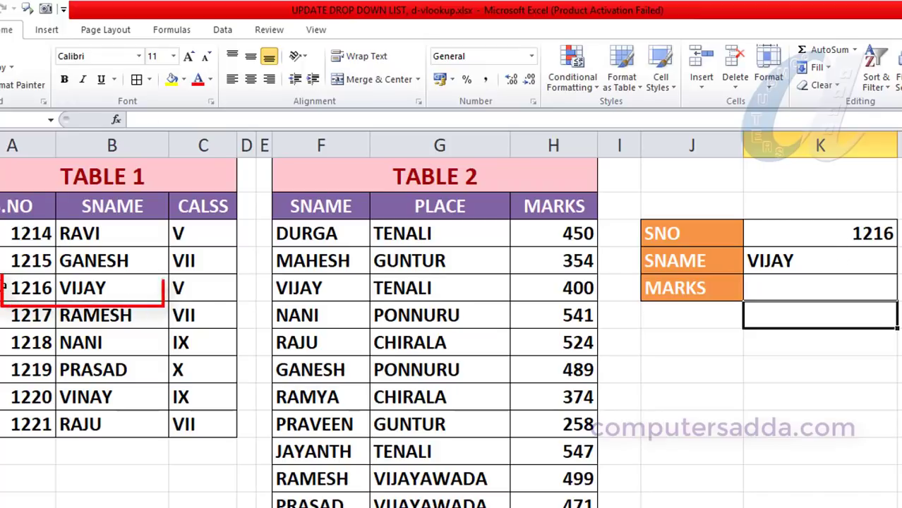
Right-align the lookup values in K3:K5.
{"action": "left_click_drag", "start_coordinate": [28, 288], "coordinate": [113, 286]}
{"action": "left_click", "coordinate": [776, 262]}
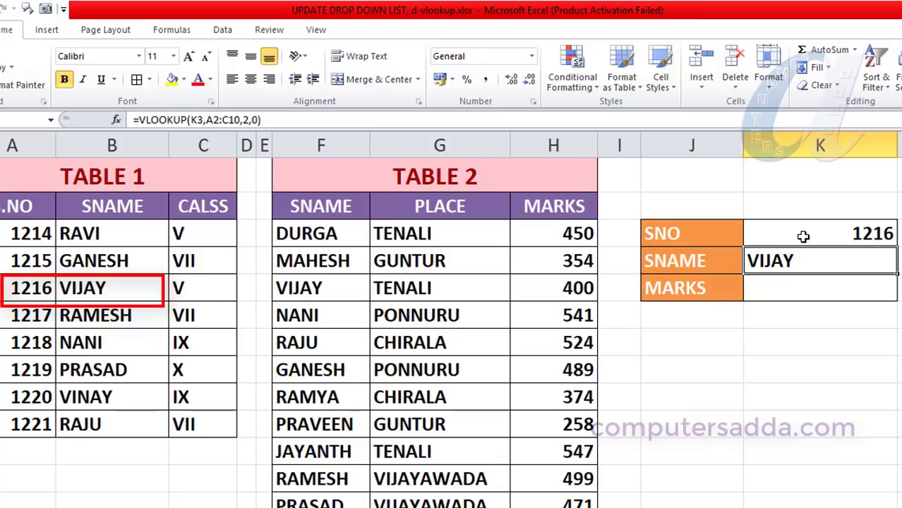
{"action": "left_click_drag", "start_coordinate": [804, 235], "coordinate": [810, 288]}
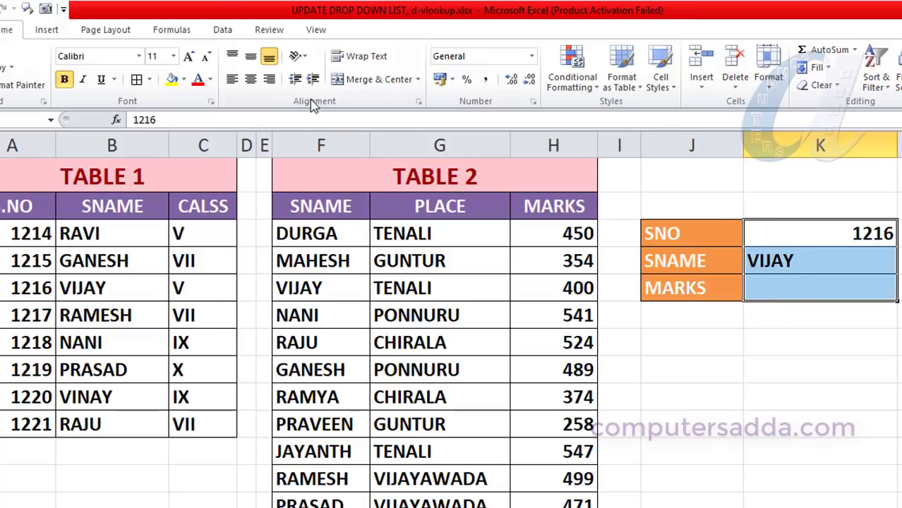
{"action": "left_click", "coordinate": [270, 80]}
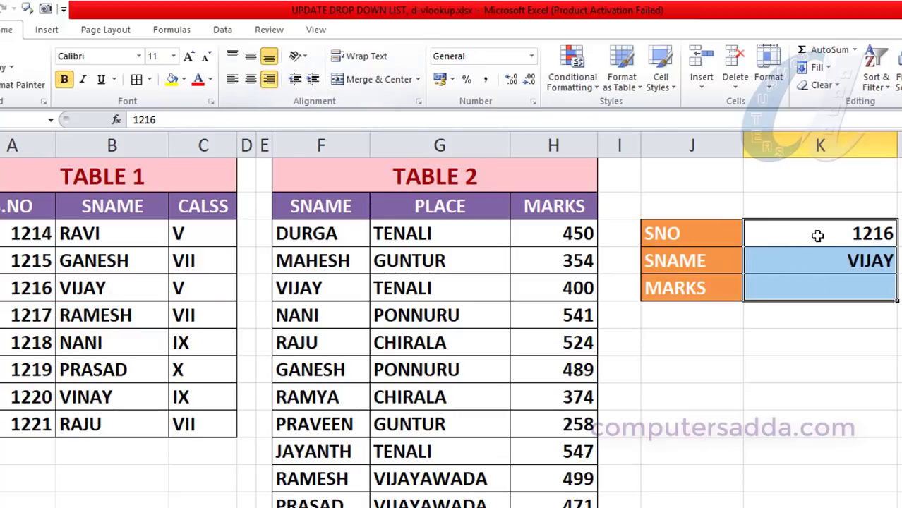
{"action": "left_click", "coordinate": [774, 353]}
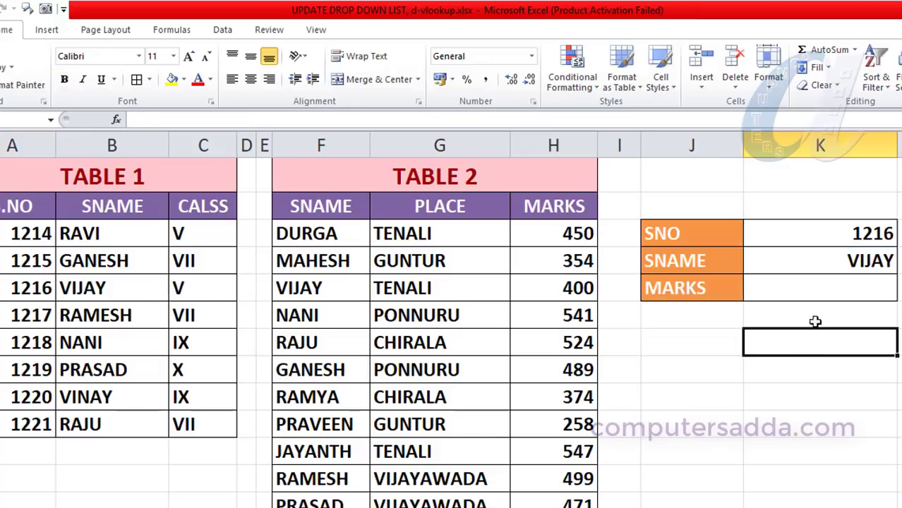
{"action": "key", "text": "Down"}
{"action": "key", "text": "Down"}
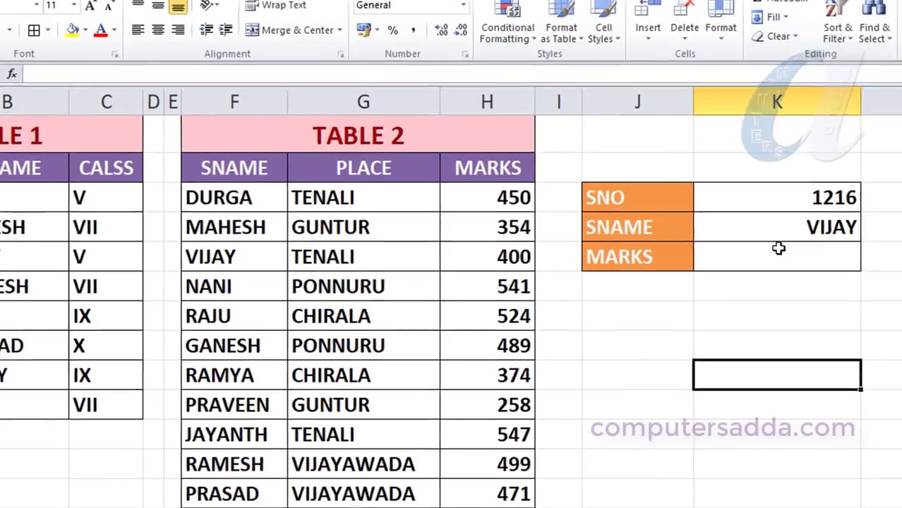
{"action": "left_click", "coordinate": [812, 283]}
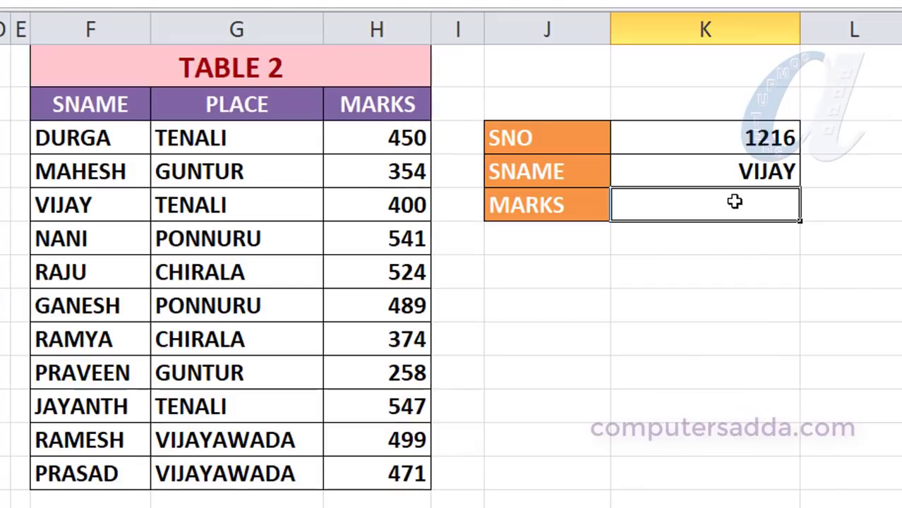
{"action": "left_click", "coordinate": [735, 137]}
{"action": "left_click", "coordinate": [734, 172]}
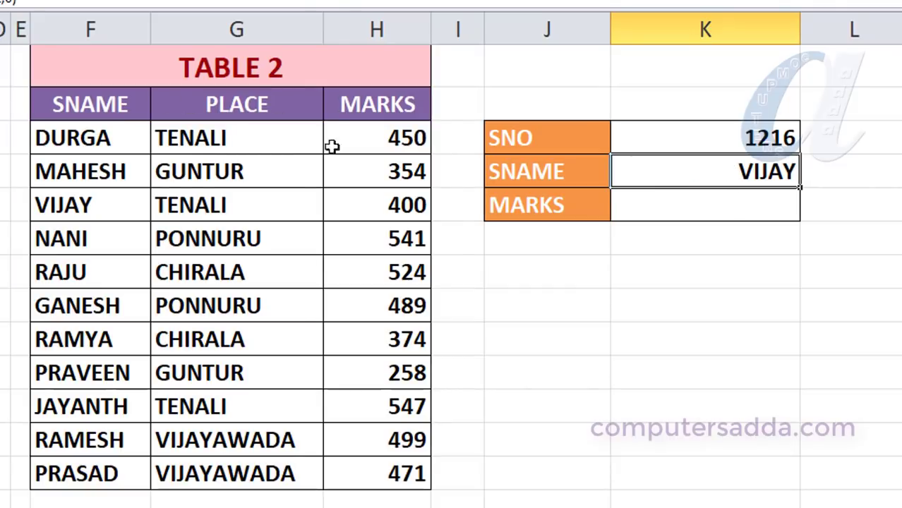
Enter =VLOOKUP(K4,F2:H13,3,0) in K5 to fetch the marks from Table 2 using the returned name.
{"action": "left_click", "coordinate": [708, 210]}
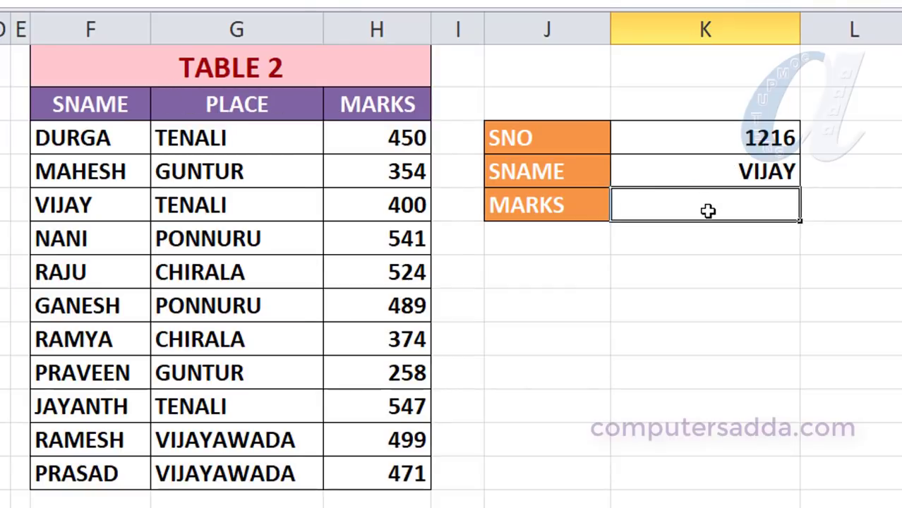
{"action": "type", "text": "=VLO"}
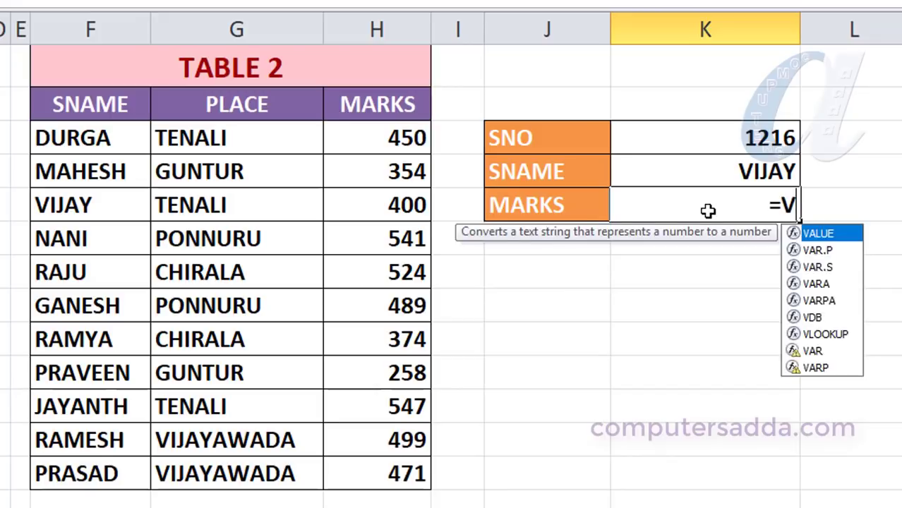
{"action": "key", "text": "Tab"}
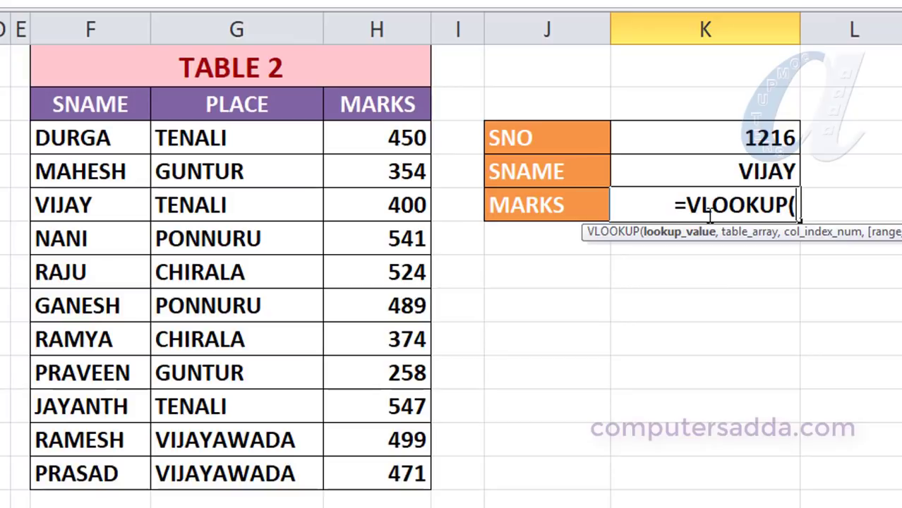
{"action": "left_click", "coordinate": [722, 168]}
{"action": "type", "text": ","}
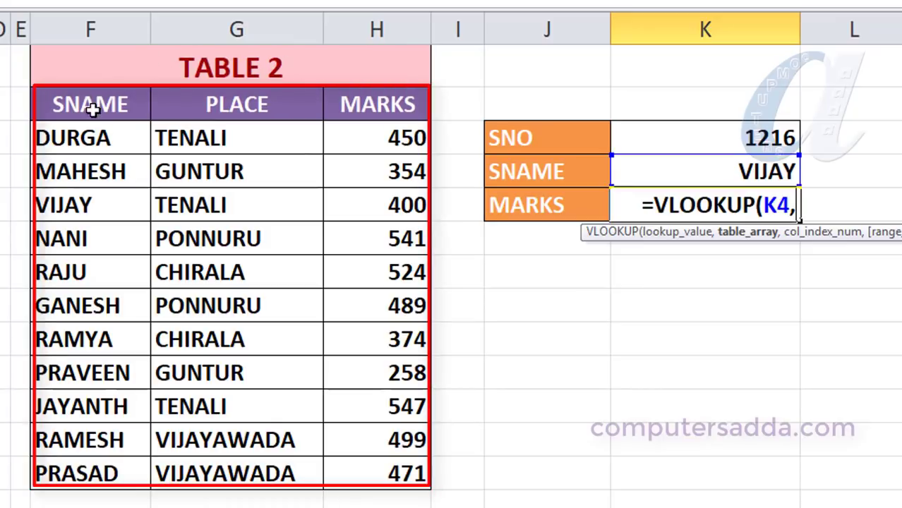
{"action": "mouse_move", "coordinate": [54, 106]}
{"action": "left_mouse_down"}
{"action": "mouse_move", "coordinate": [324, 118]}
{"action": "mouse_move", "coordinate": [365, 141]}
{"action": "mouse_move", "coordinate": [362, 480]}
{"action": "left_mouse_up"}
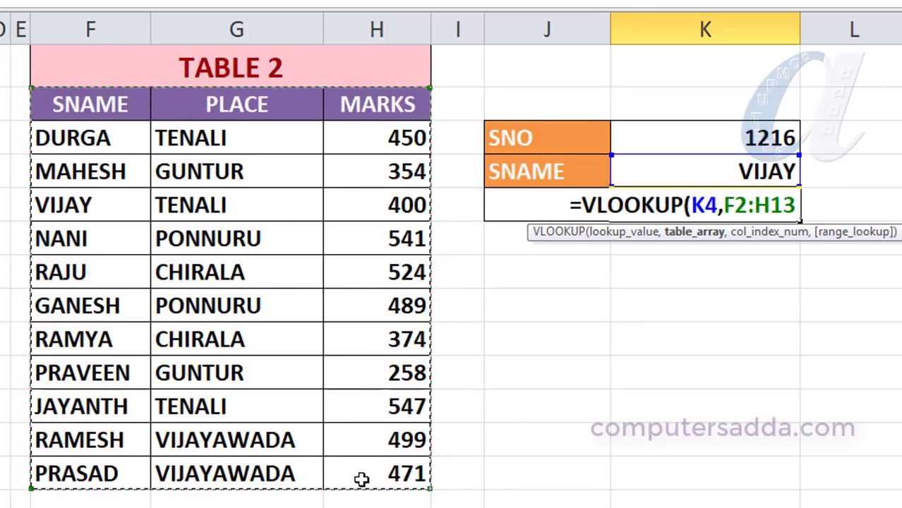
{"action": "type", "text": ","}
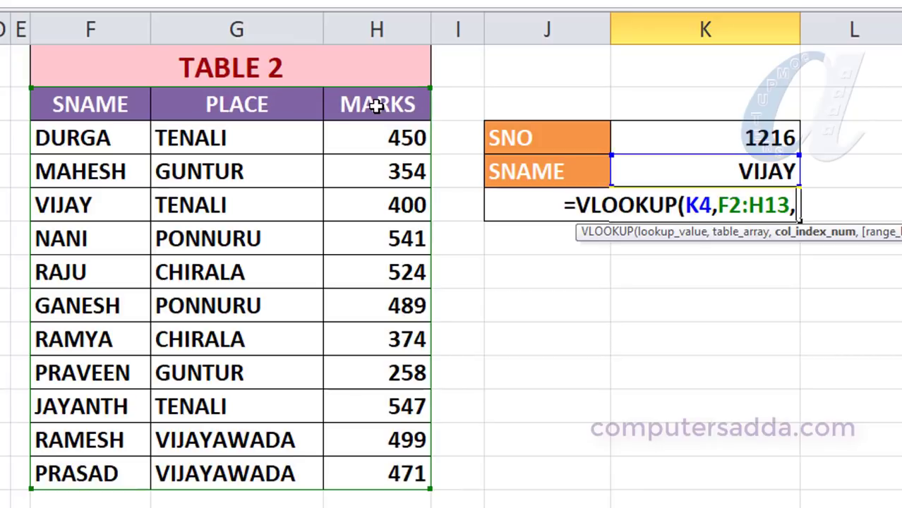
{"action": "type", "text": "3"}
{"action": "type", "text": ","}
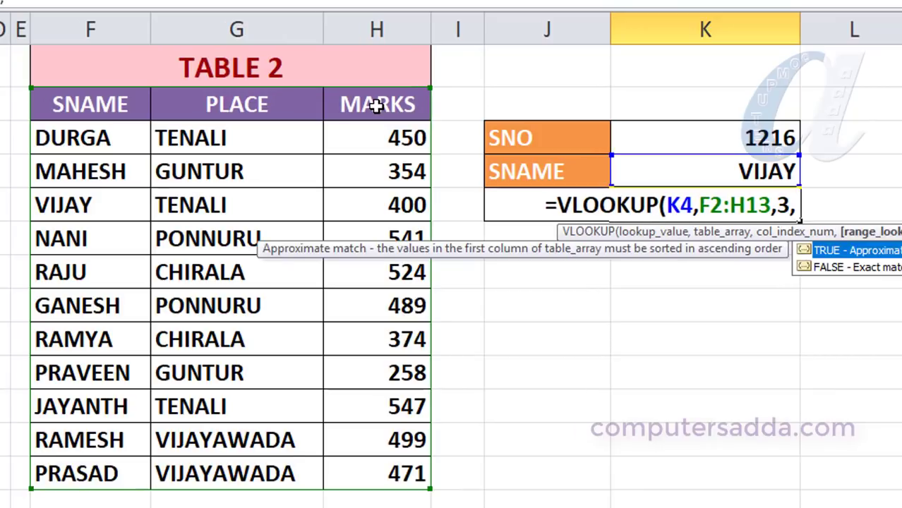
{"action": "type", "text": "0)"}
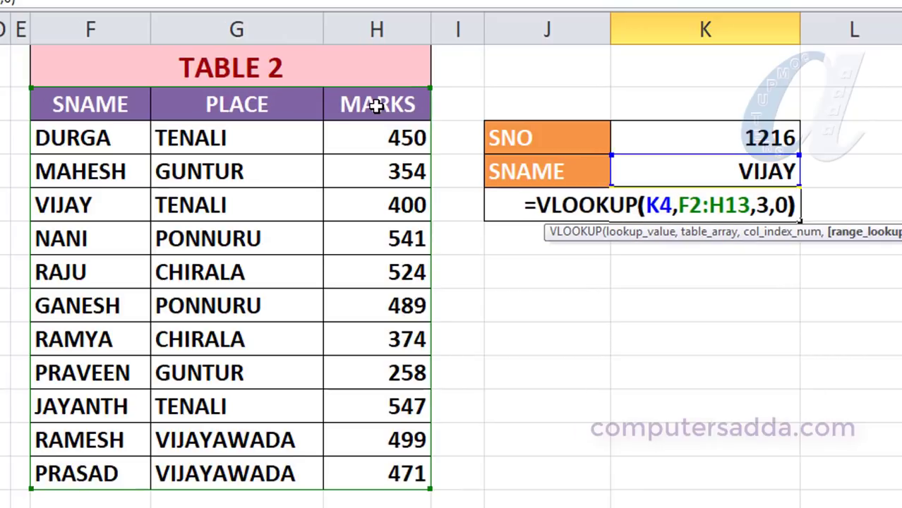
{"action": "key", "text": "Return"}
{"action": "left_click", "coordinate": [764, 205]}
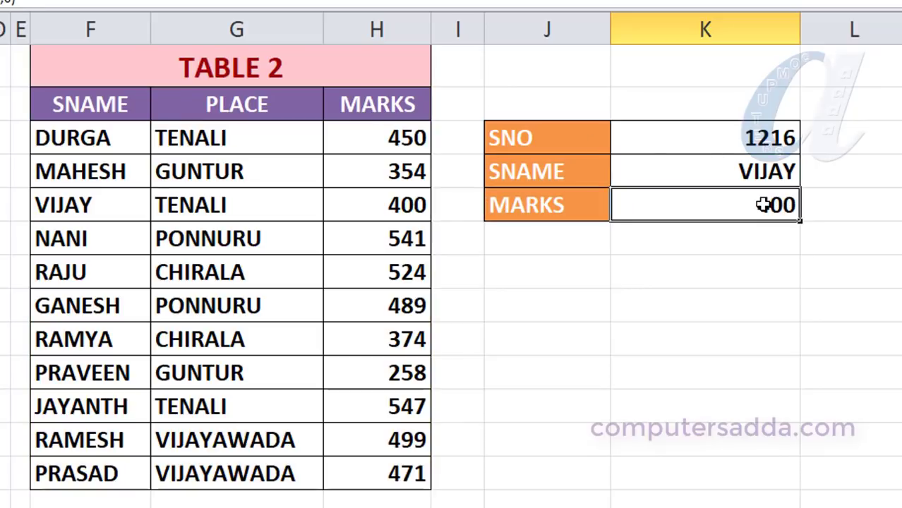
Check the matching student rows in Table 1 and Table 2 against the lookup results.
{"action": "left_click", "coordinate": [70, 241]}
{"action": "left_click", "coordinate": [151, 241]}
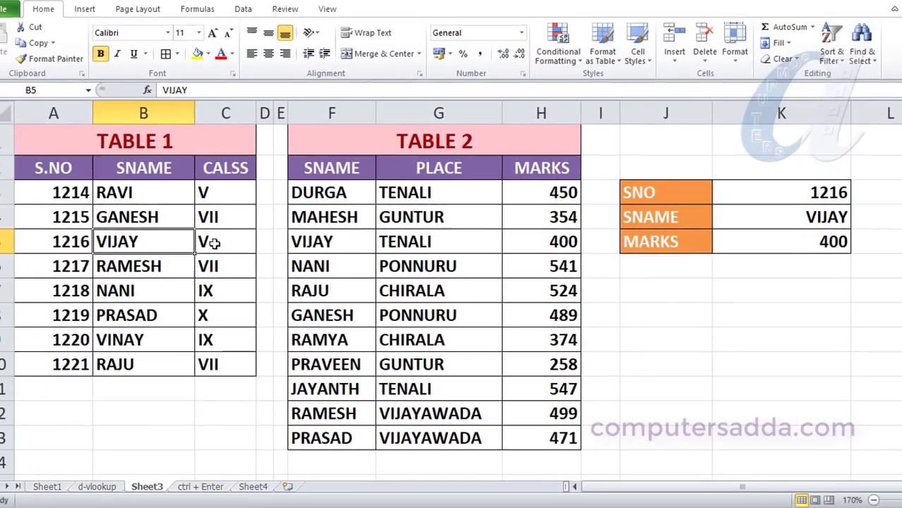
{"action": "left_click", "coordinate": [324, 243]}
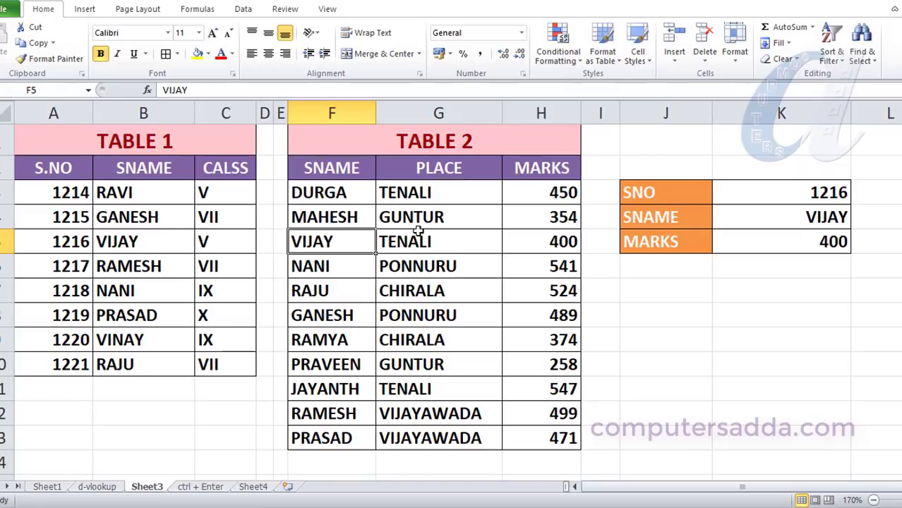
Enter 1220 as the S.NO in K3.
{"action": "left_click", "coordinate": [555, 243]}
{"action": "left_click", "coordinate": [826, 242]}
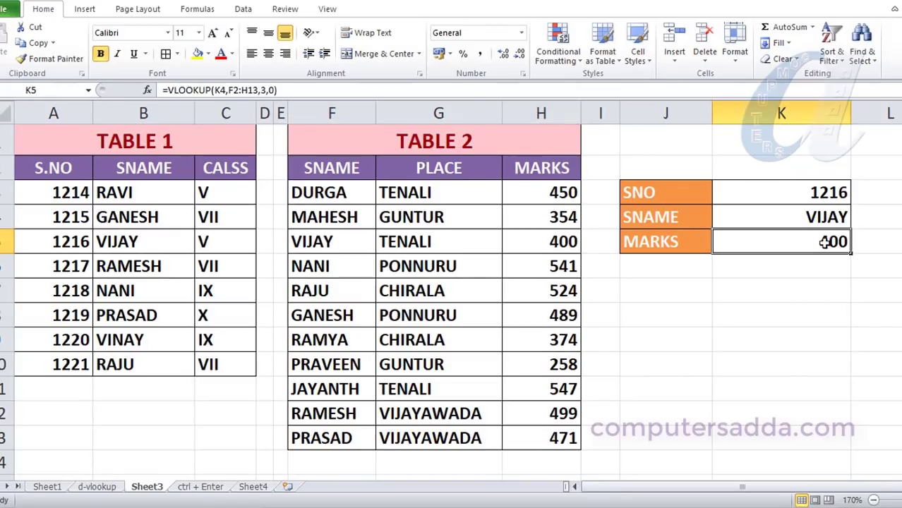
{"action": "left_click", "coordinate": [783, 192]}
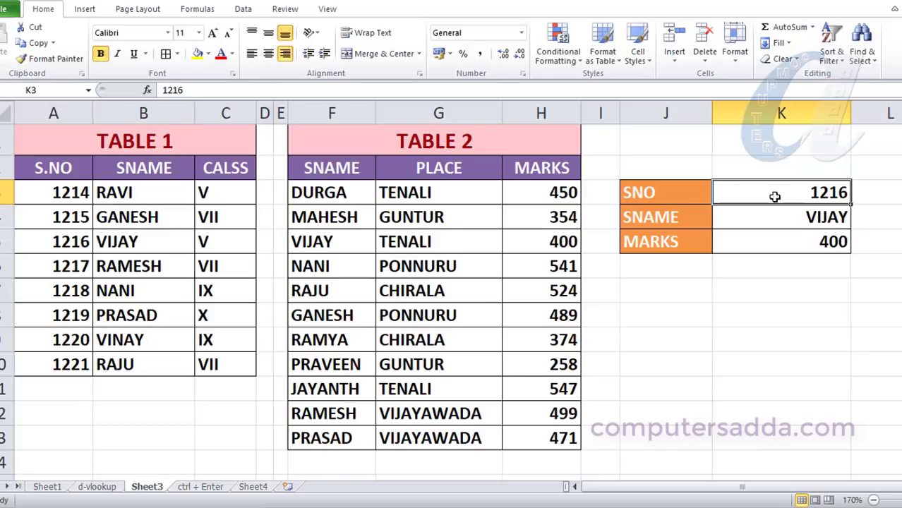
{"action": "type", "text": "1220"}
{"action": "key", "text": "Return"}
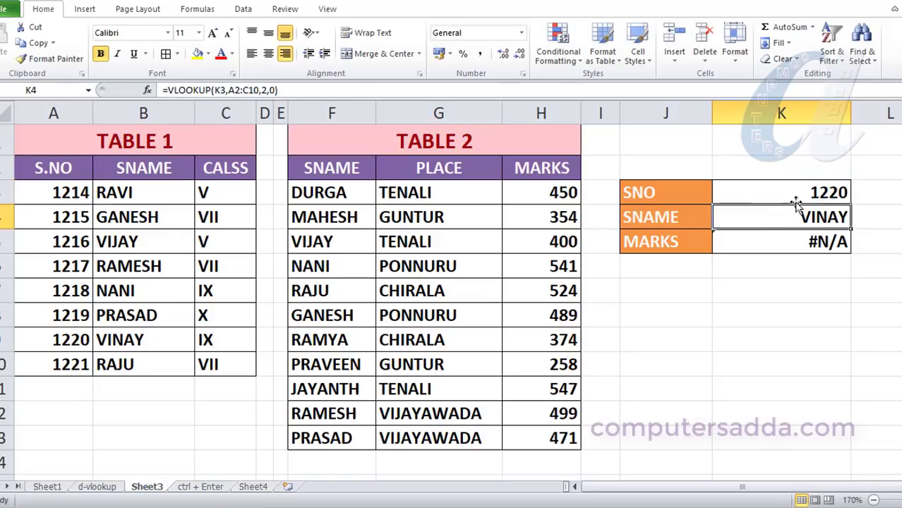
Check Table 1 and Table 2 for the student with S.NO 1220 against the lookup results.
{"action": "left_click_drag", "start_coordinate": [71, 341], "coordinate": [140, 340]}
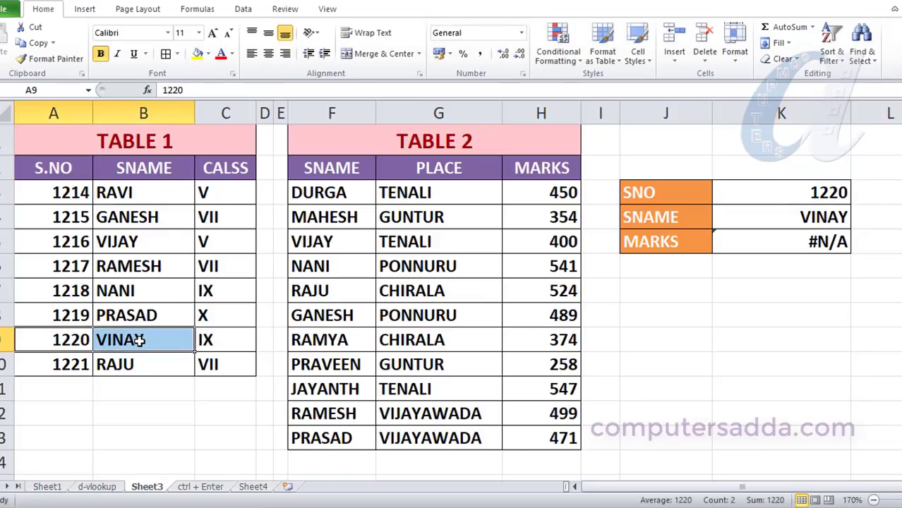
{"action": "left_click", "coordinate": [140, 340]}
{"action": "left_click_drag", "start_coordinate": [336, 197], "coordinate": [312, 433]}
{"action": "left_click", "coordinate": [809, 242]}
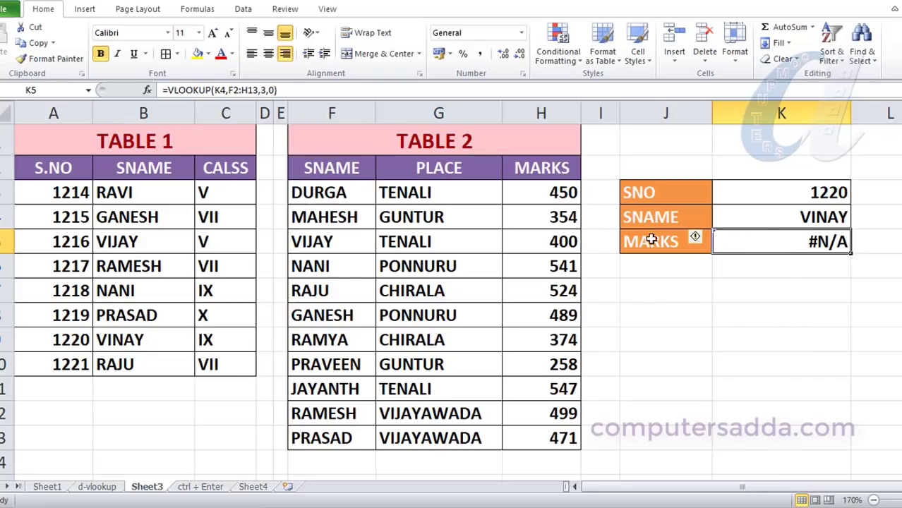
Enter 1221 as the S.NO in K3.
{"action": "left_click", "coordinate": [804, 202]}
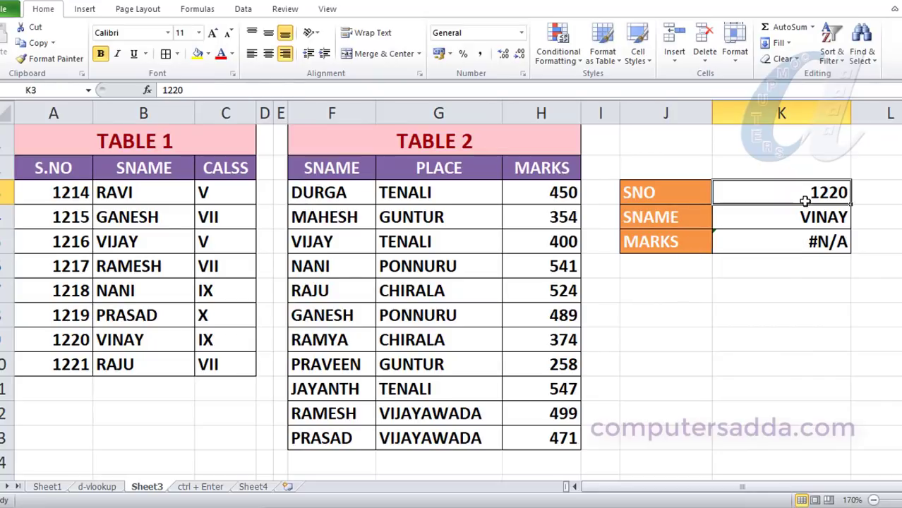
{"action": "type", "text": "1221"}
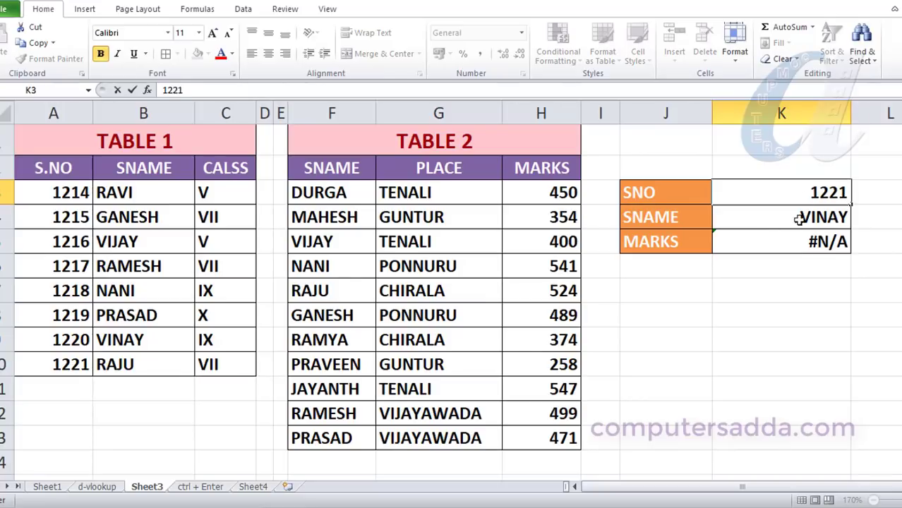
{"action": "key", "text": "Return"}
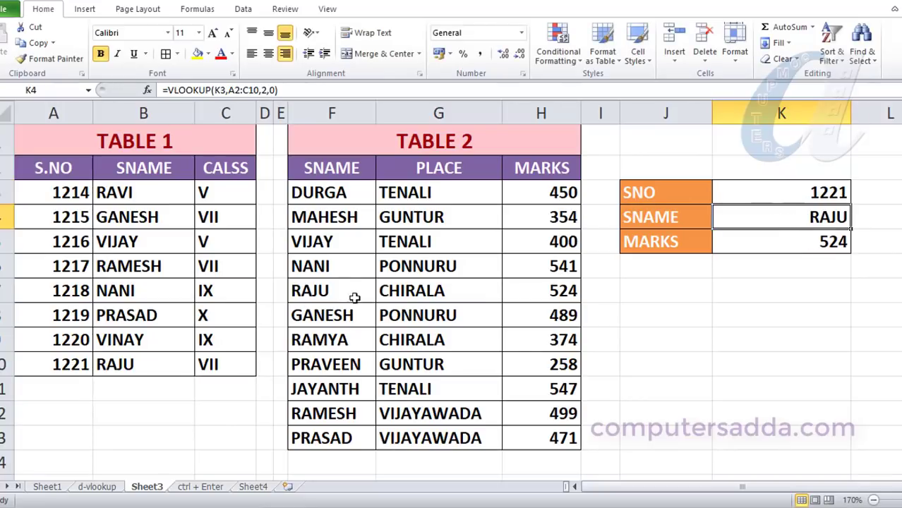
{"action": "left_click_drag", "start_coordinate": [351, 293], "coordinate": [573, 290]}
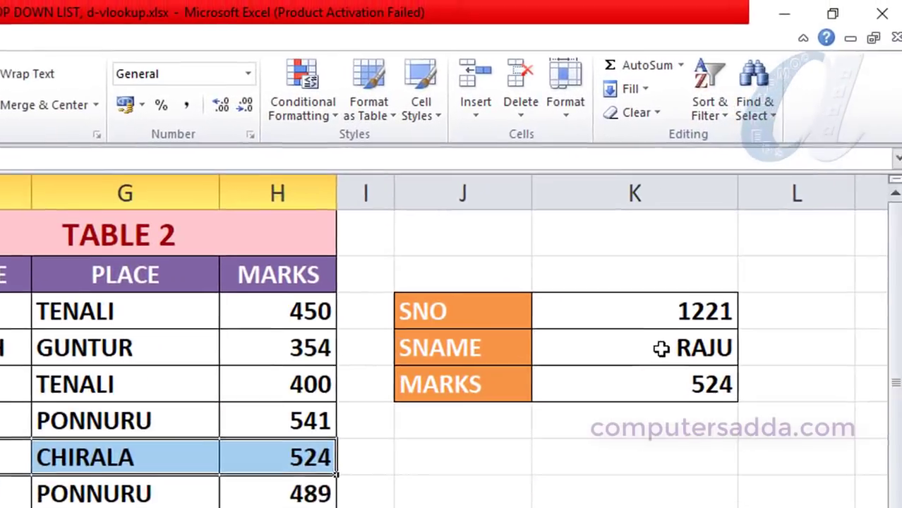
Wrap the K4 formula in IFERROR to give =IFERROR(VLOOKUP(K3,A2:C10,2,0),"Not Found").
{"action": "left_click", "coordinate": [799, 218]}
{"action": "double_click", "coordinate": [649, 360]}
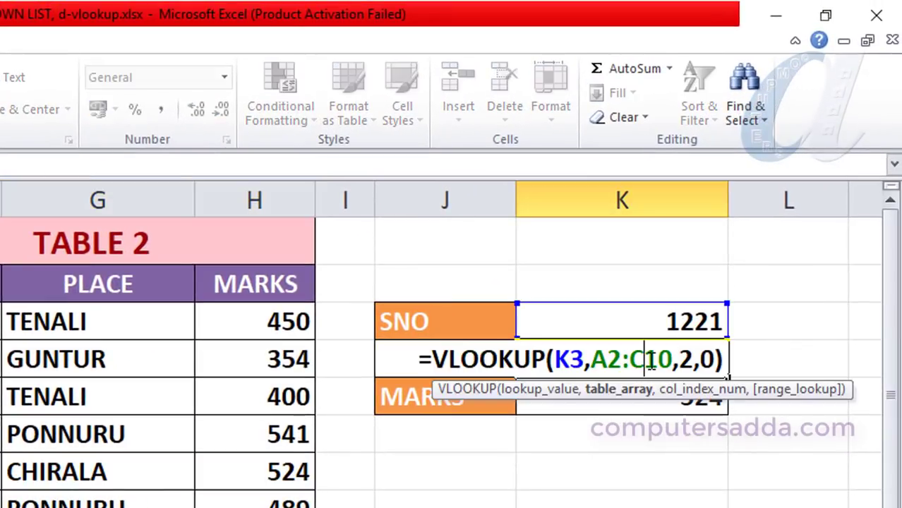
{"action": "left_click", "coordinate": [428, 361]}
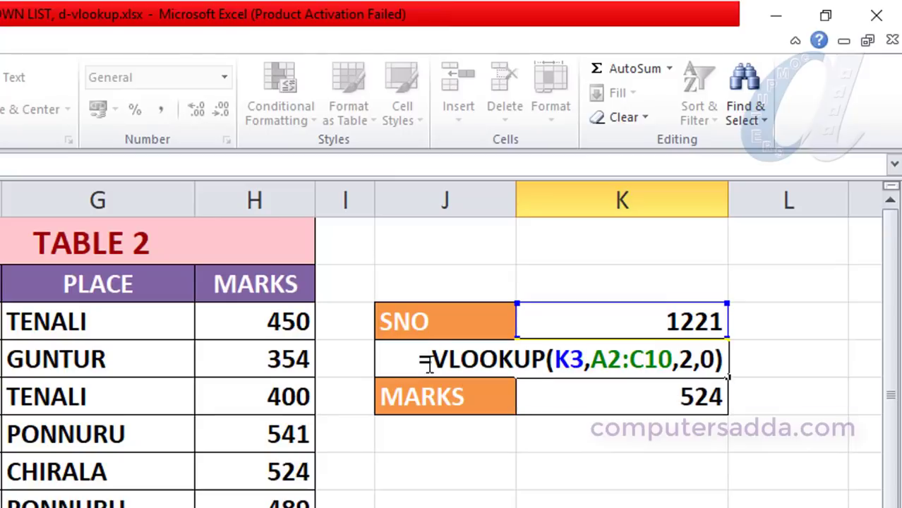
{"action": "type", "text": "IFER"}
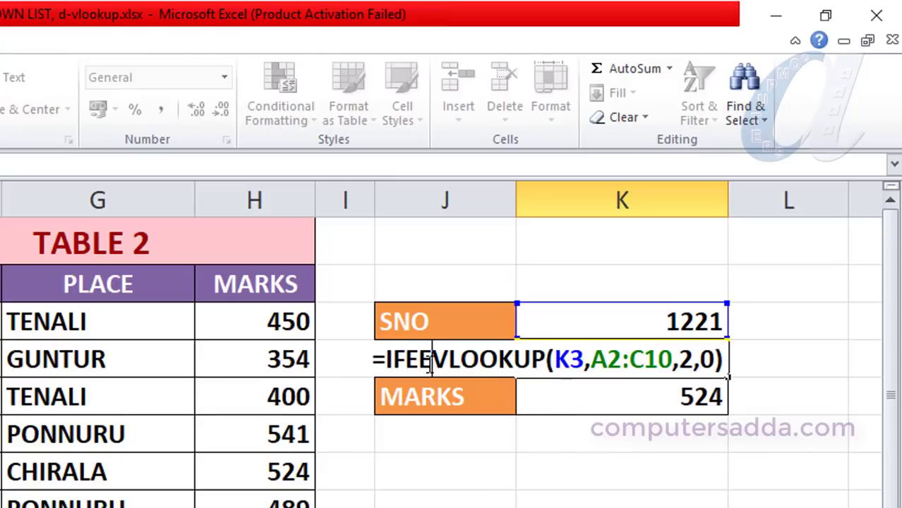
{"action": "key", "text": "BackSpace"}
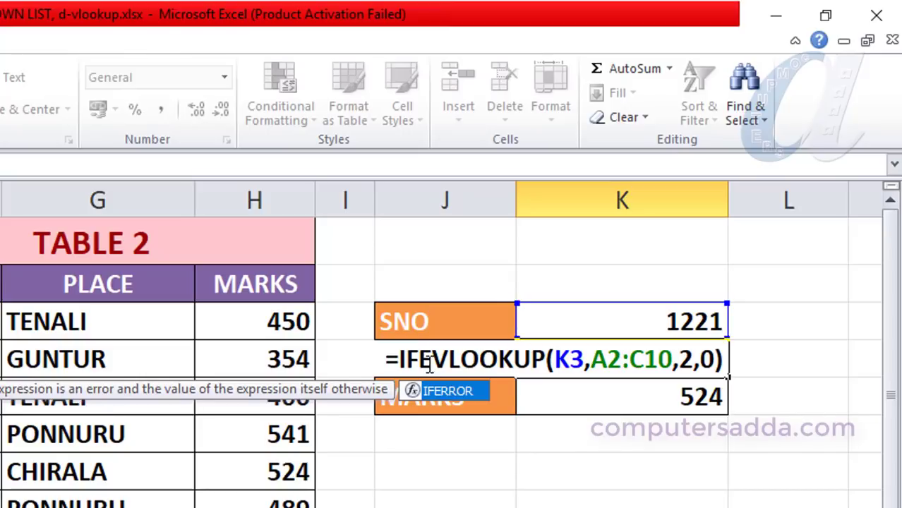
{"action": "key", "text": "Tab"}
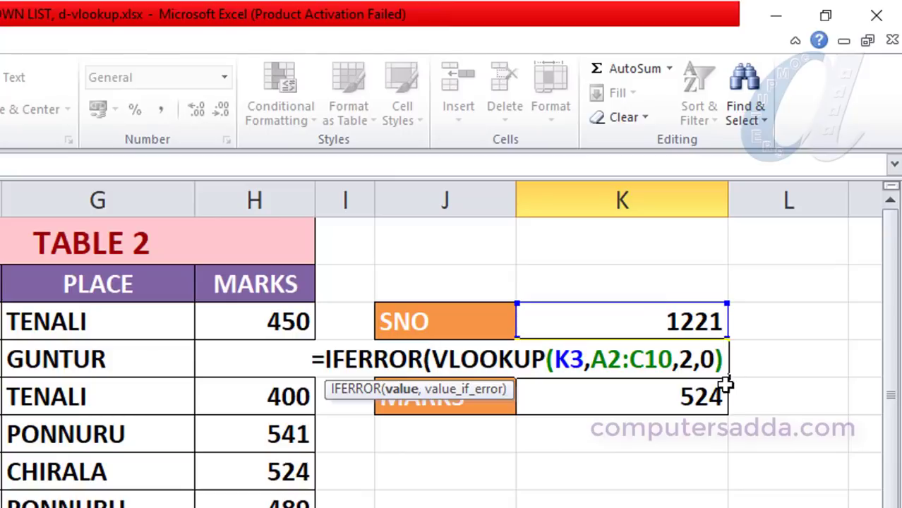
{"action": "type", "text": ","}
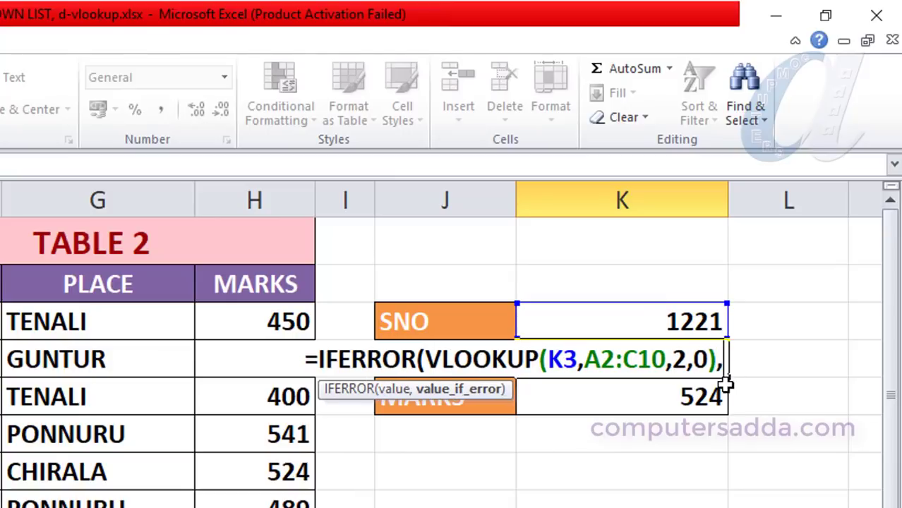
{"action": "type", "text": "\"\""}
{"action": "key", "text": "Left"}
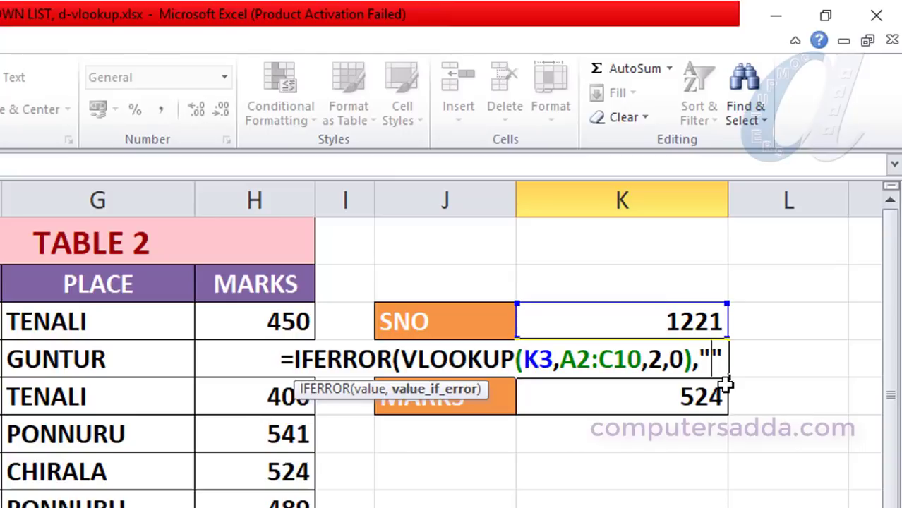
{"action": "type", "text": "Not Fo"}
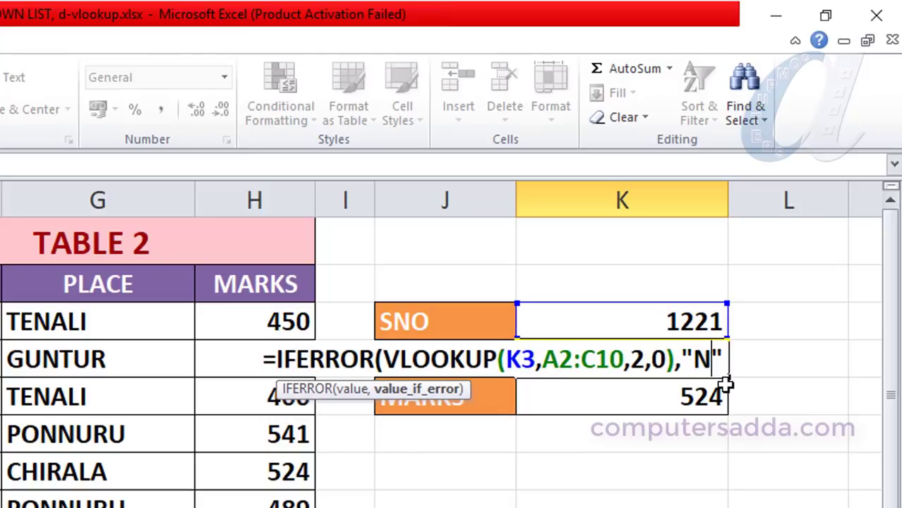
{"action": "type", "text": "und"}
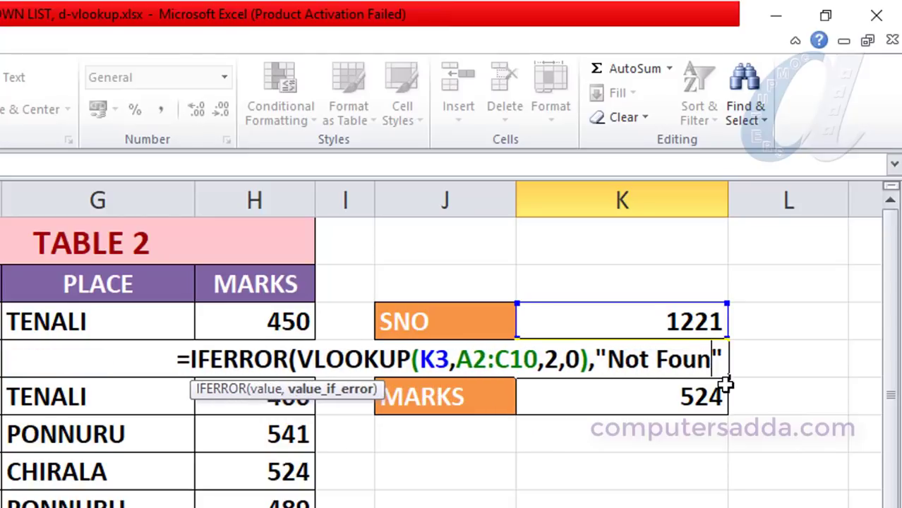
{"action": "key", "text": "Right"}
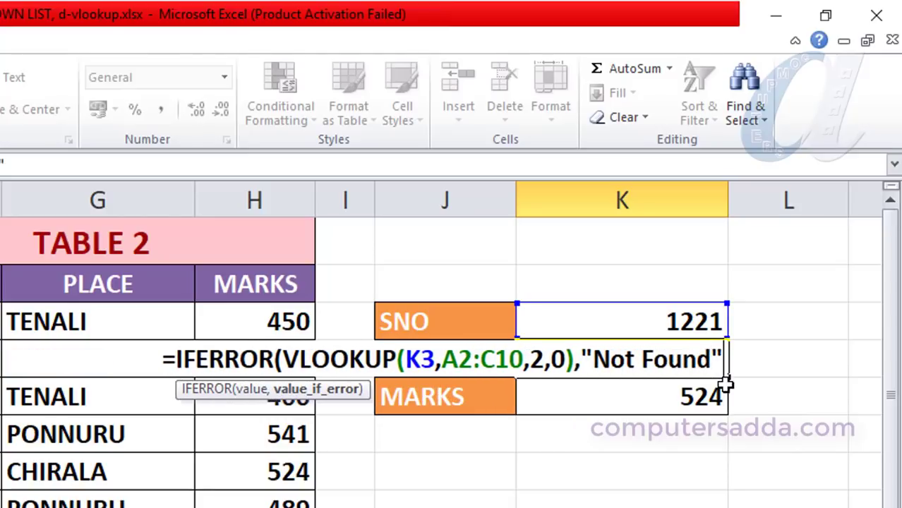
{"action": "type", "text": ")"}
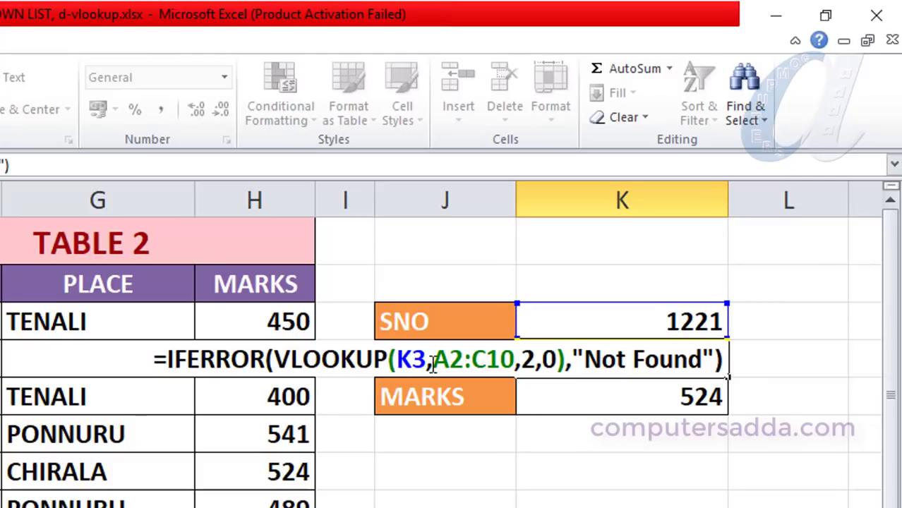
{"action": "key", "text": "Return"}
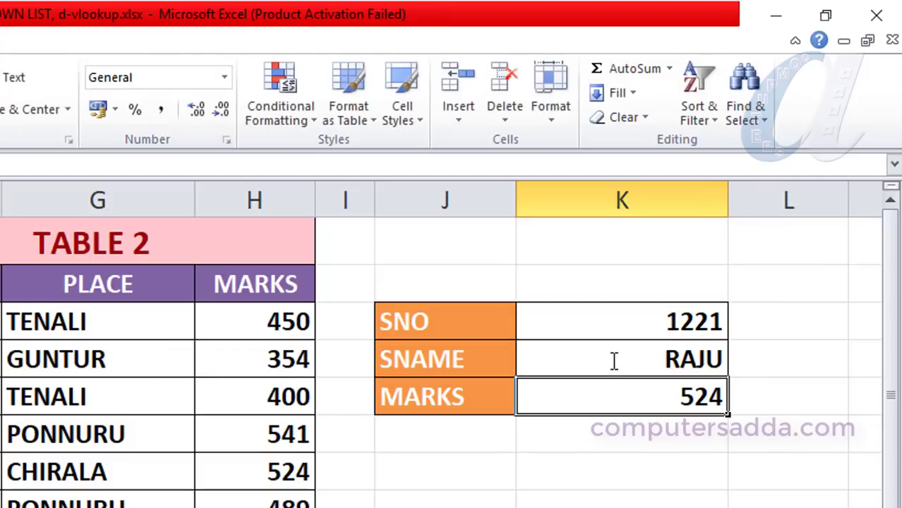
Wrap the K5 formula in IFERROR to give =IFERROR(VLOOKUP(K4,F2:H13,3,0),"Not Found").
{"action": "double_click", "coordinate": [639, 401]}
{"action": "left_click", "coordinate": [435, 396]}
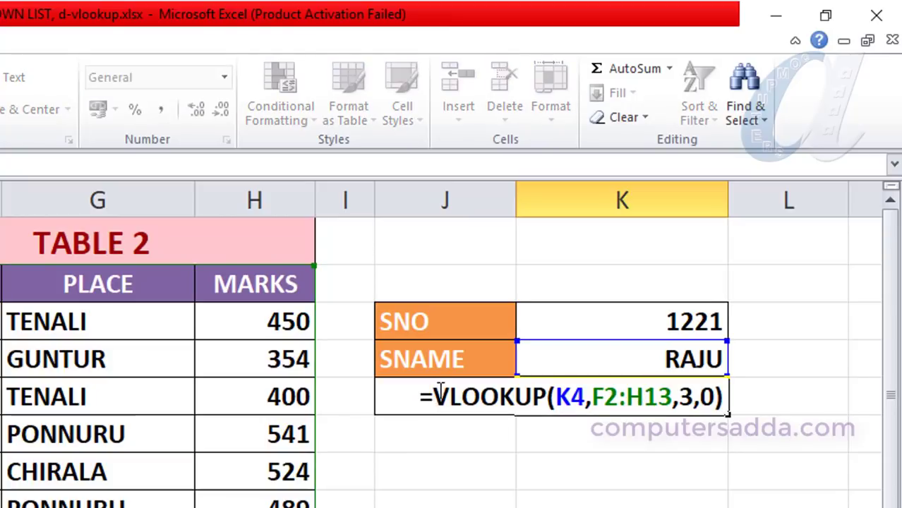
{"action": "type", "text": "ife"}
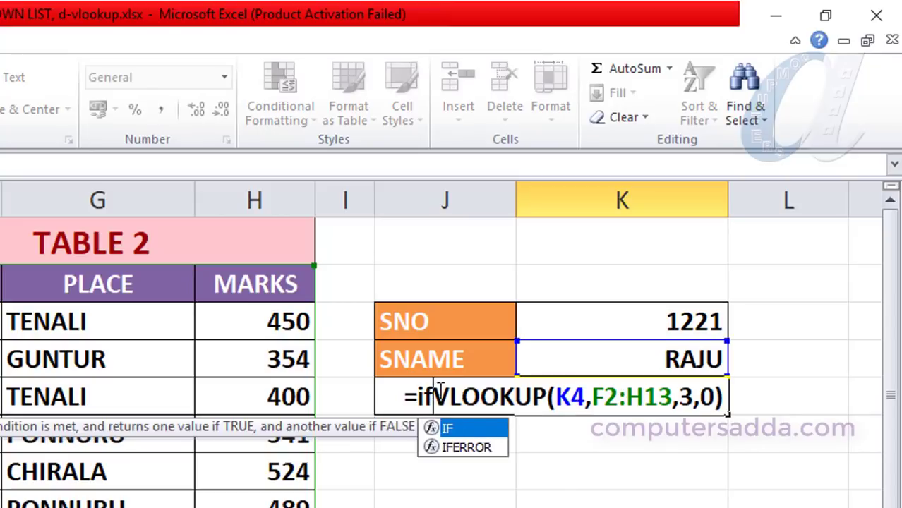
{"action": "key", "text": "Tab"}
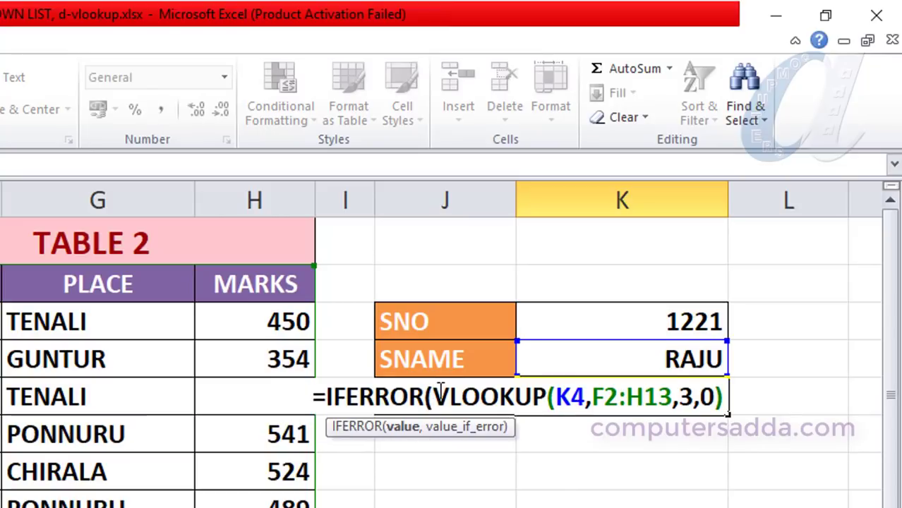
{"action": "left_click", "coordinate": [724, 398]}
{"action": "type", "text": ","}
{"action": "type", "text": "\"N\""}
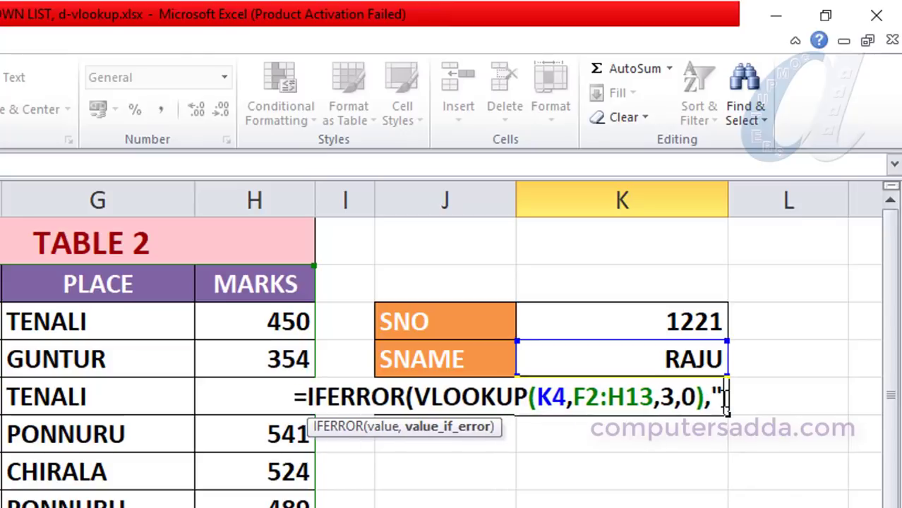
{"action": "key", "text": "Left"}
{"action": "type", "text": "Not Fou"}
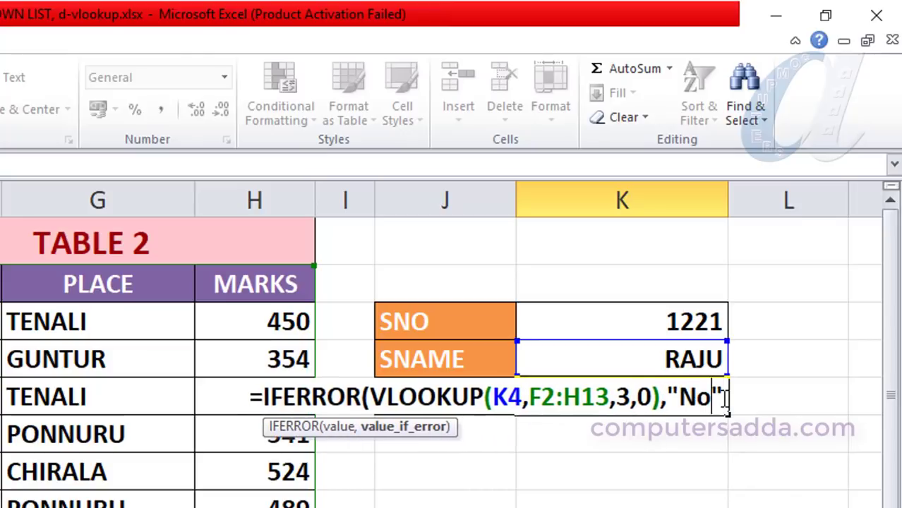
{"action": "type", "text": "nd"}
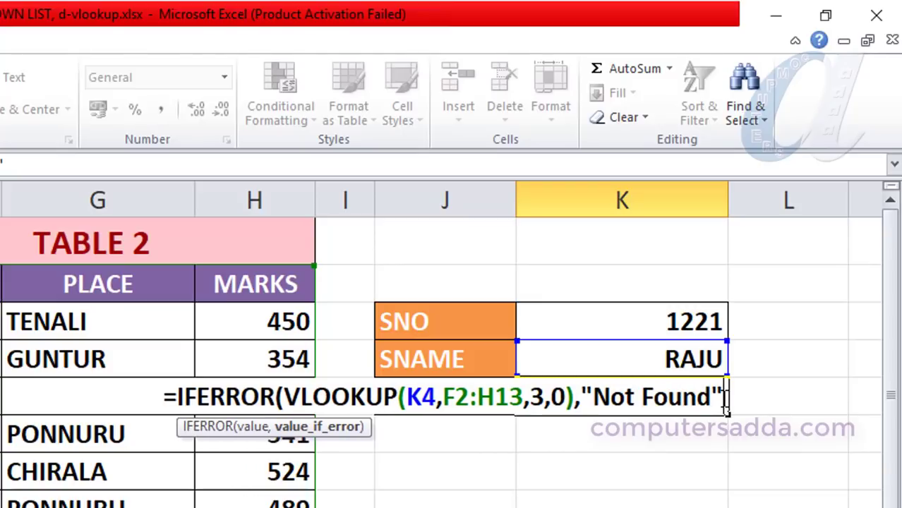
{"action": "type", "text": ")"}
{"action": "key", "text": "Return"}
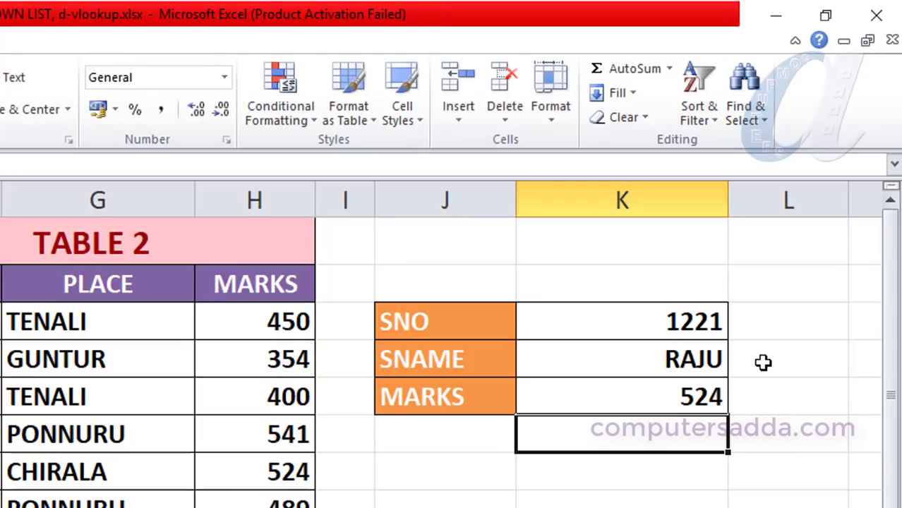
Enter 1332 as the S.NO in K3 to test a missing student.
{"action": "left_click", "coordinate": [628, 319]}
{"action": "type", "text": "1332"}
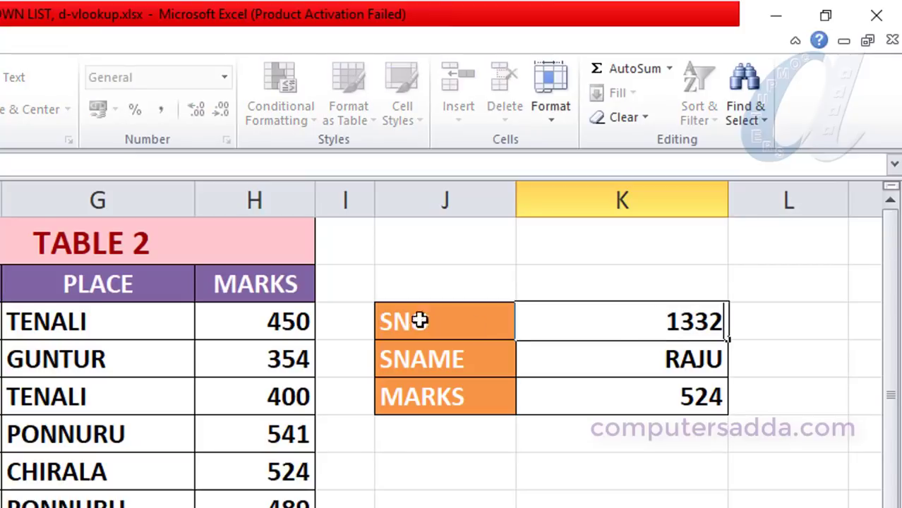
{"action": "key", "text": "Return"}
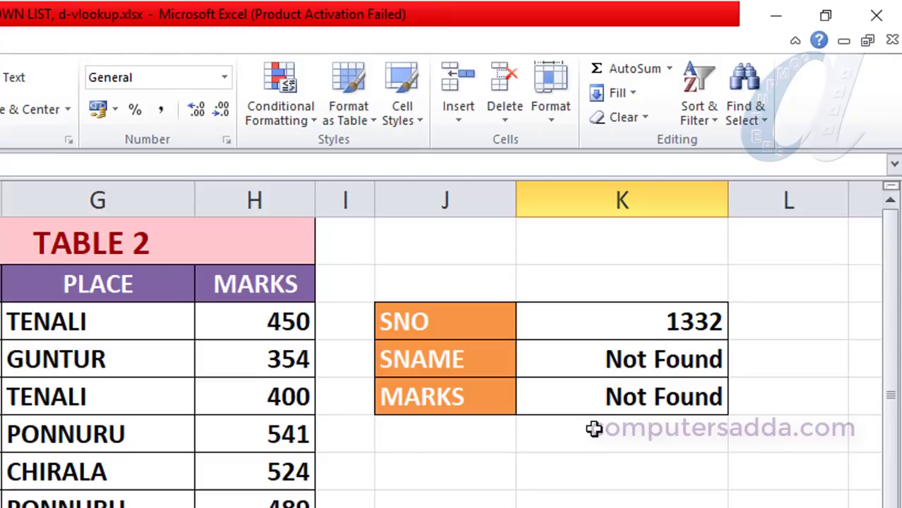
Enter 1214 as the S.NO in K3.
{"action": "left_click", "coordinate": [619, 323]}
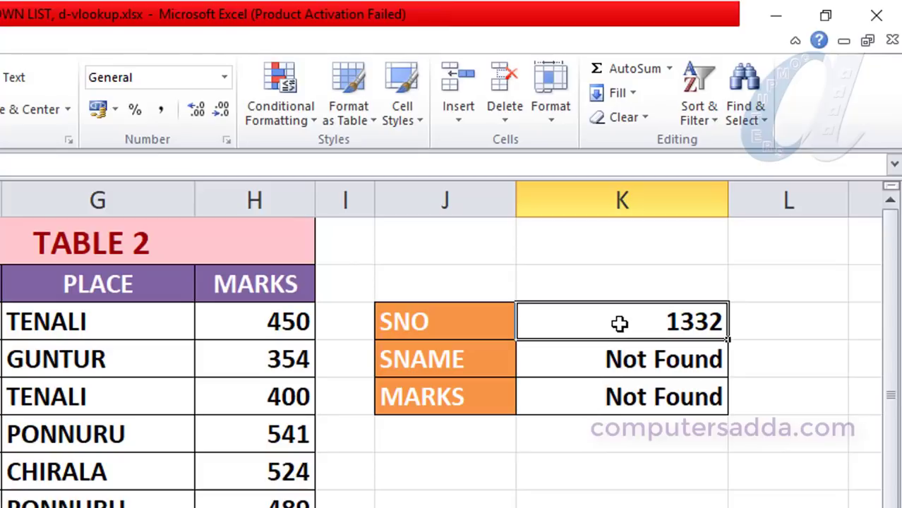
{"action": "type", "text": "1214"}
{"action": "left_click", "coordinate": [607, 477]}
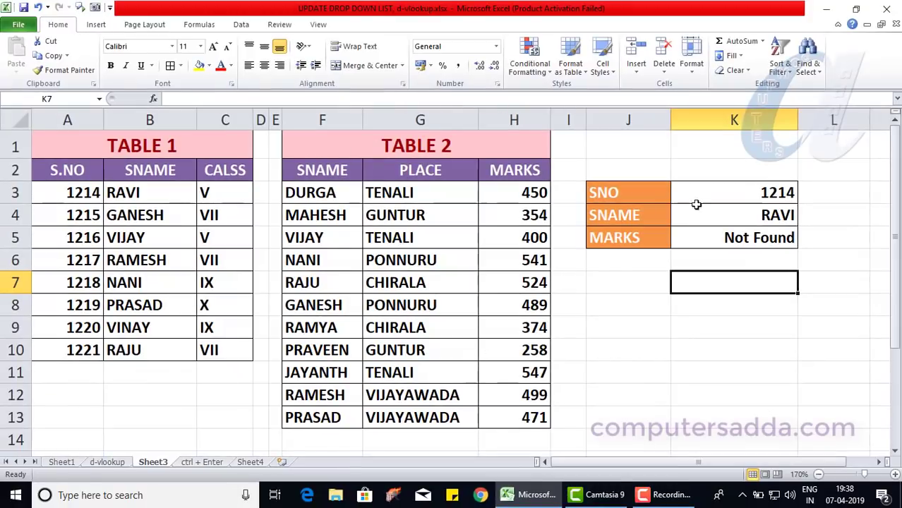
{"action": "left_click", "coordinate": [712, 240]}
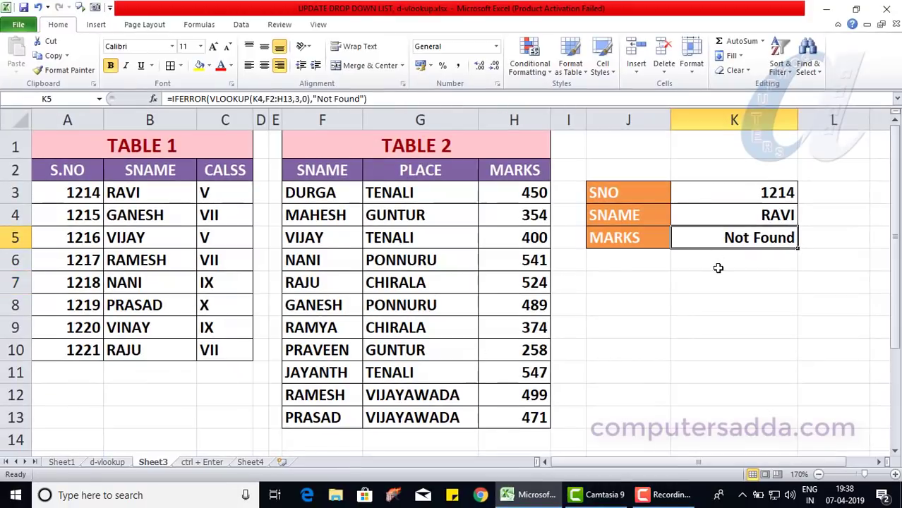